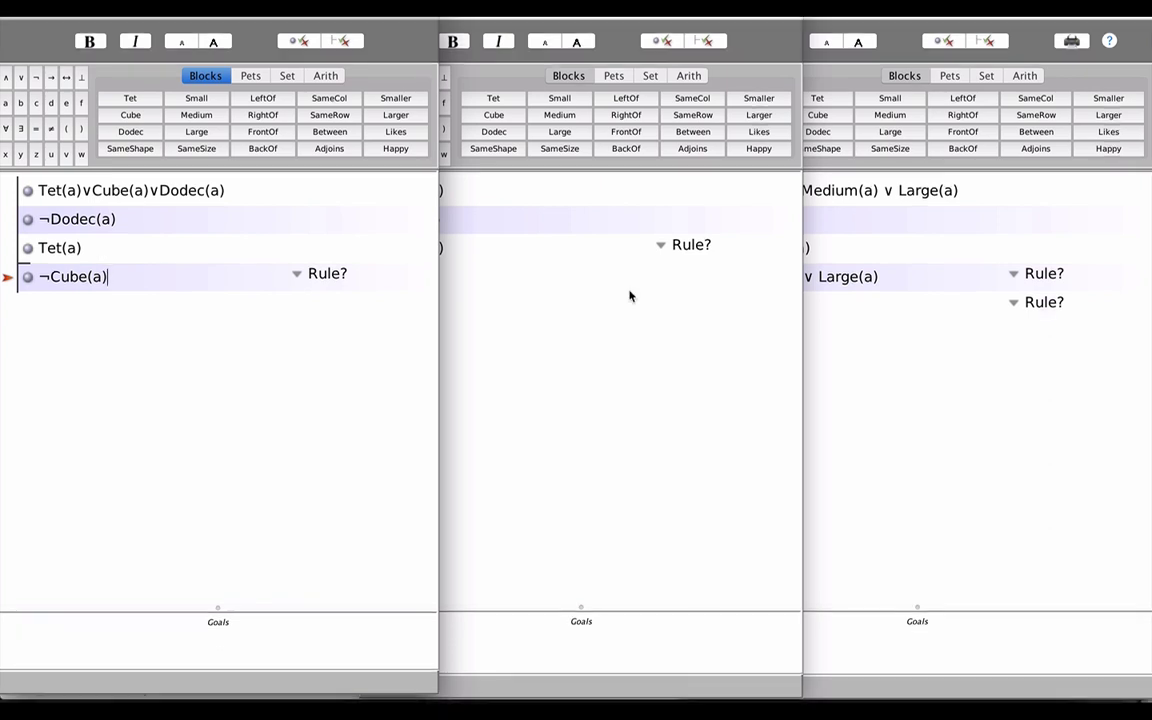
Bring up the Con submenu with Ana, FO and Taut for the ¬Cube(a) step
click(300, 274)
mouse_move(312, 334)
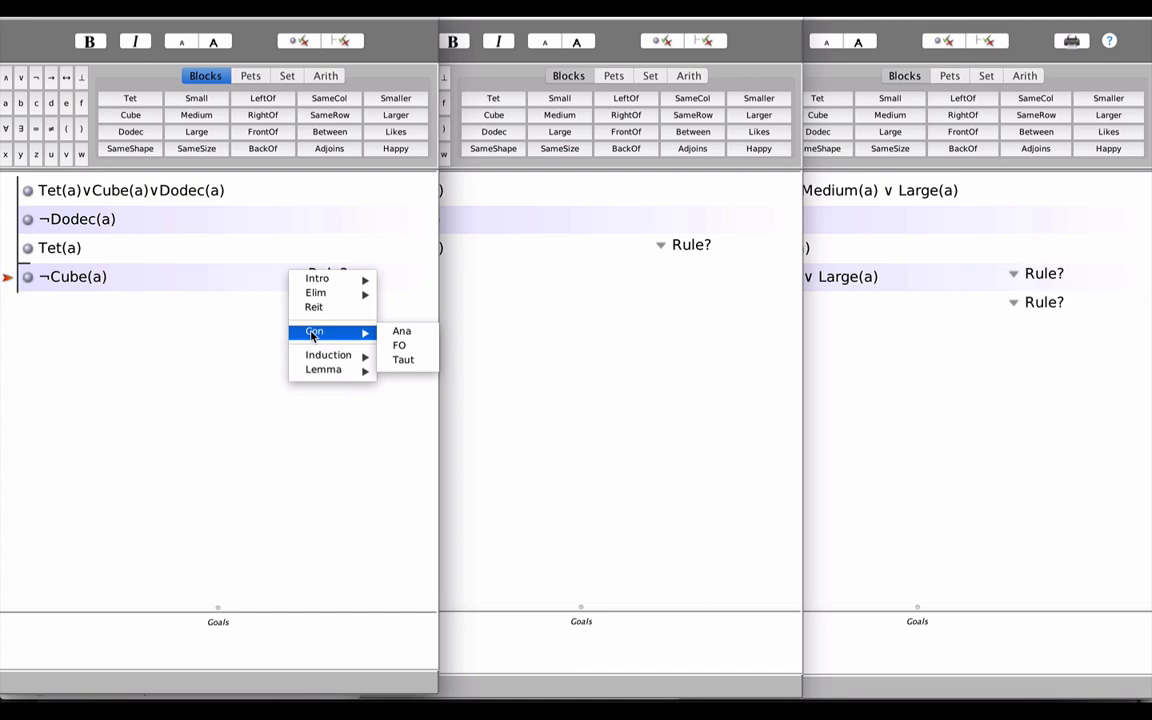
Close the rule menu for ¬Cube(a) without choosing any rule
click(184, 305)
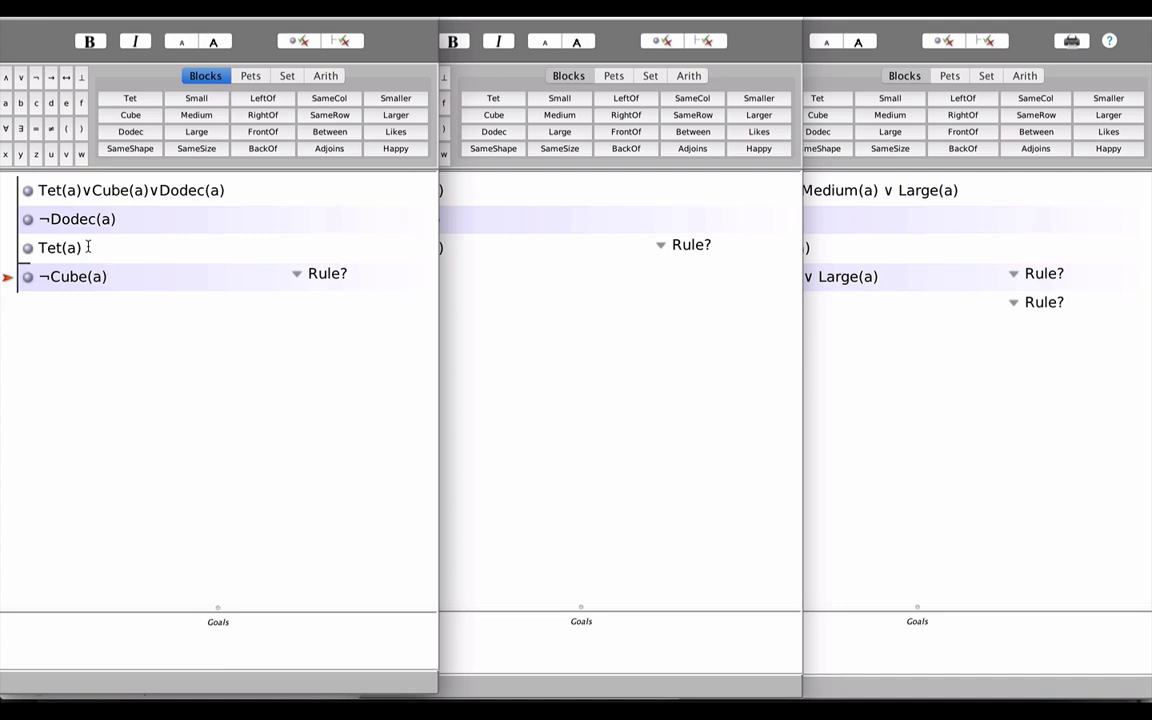
Cite the first premise, ¬Dodec(a) and Tet(a) for ¬Cube(a), justify it by Ana Con, and verify
click(121, 193)
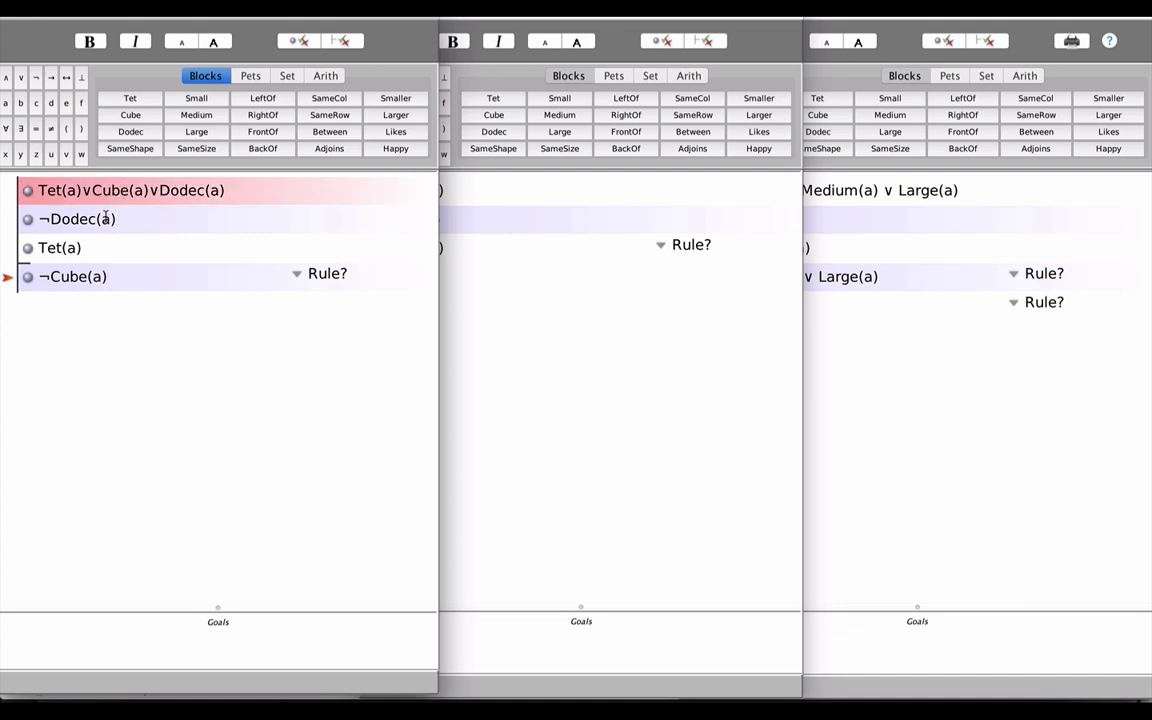
click(82, 219)
click(84, 246)
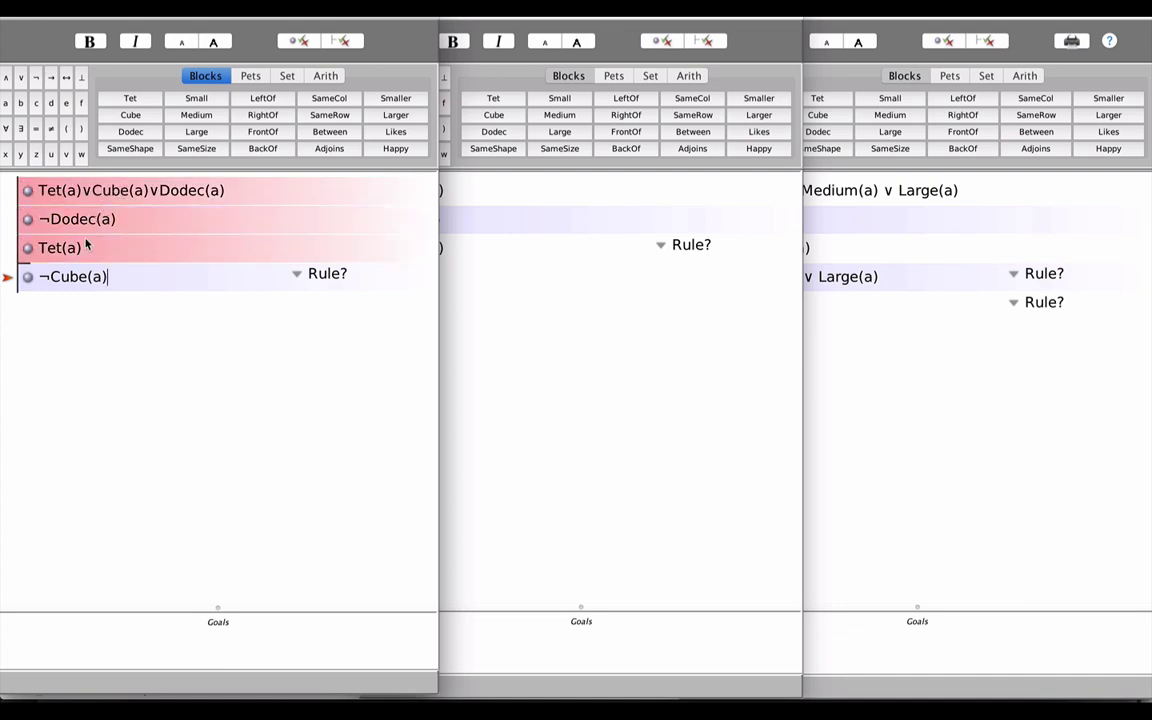
click(297, 274)
mouse_move(333, 337)
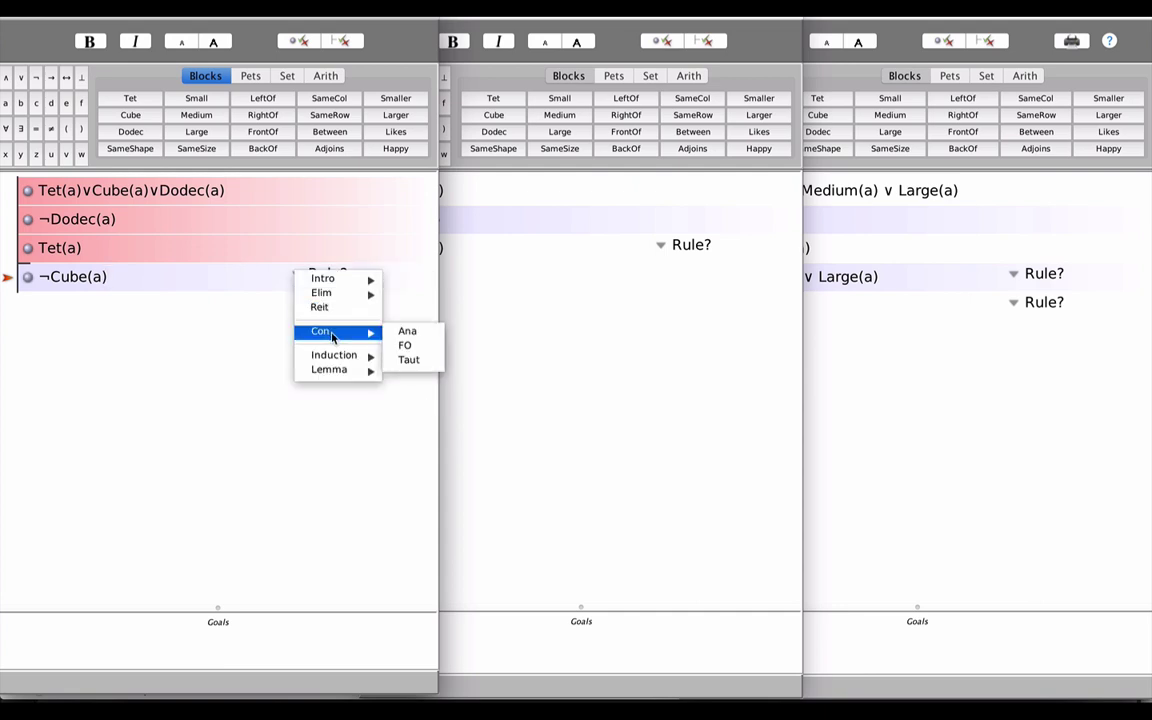
click(409, 335)
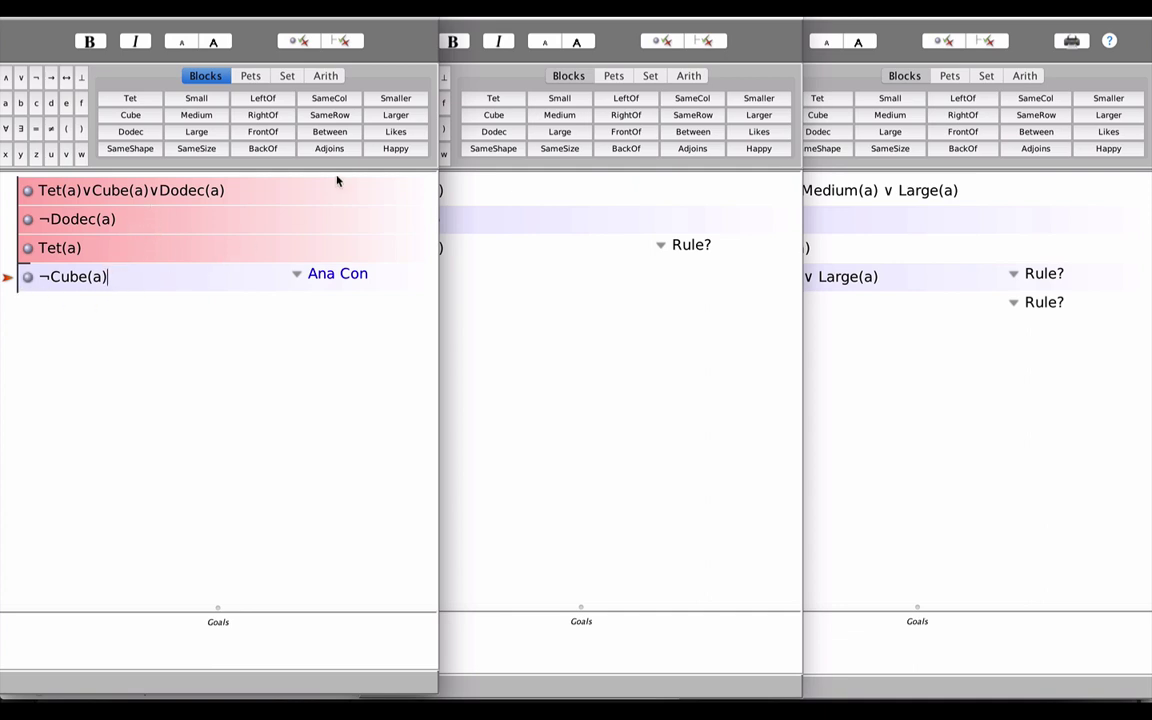
click(300, 41)
Switch the ¬Cube(a) rule to Taut Con and verify it, which reports it invalid
click(297, 274)
click(408, 360)
click(300, 42)
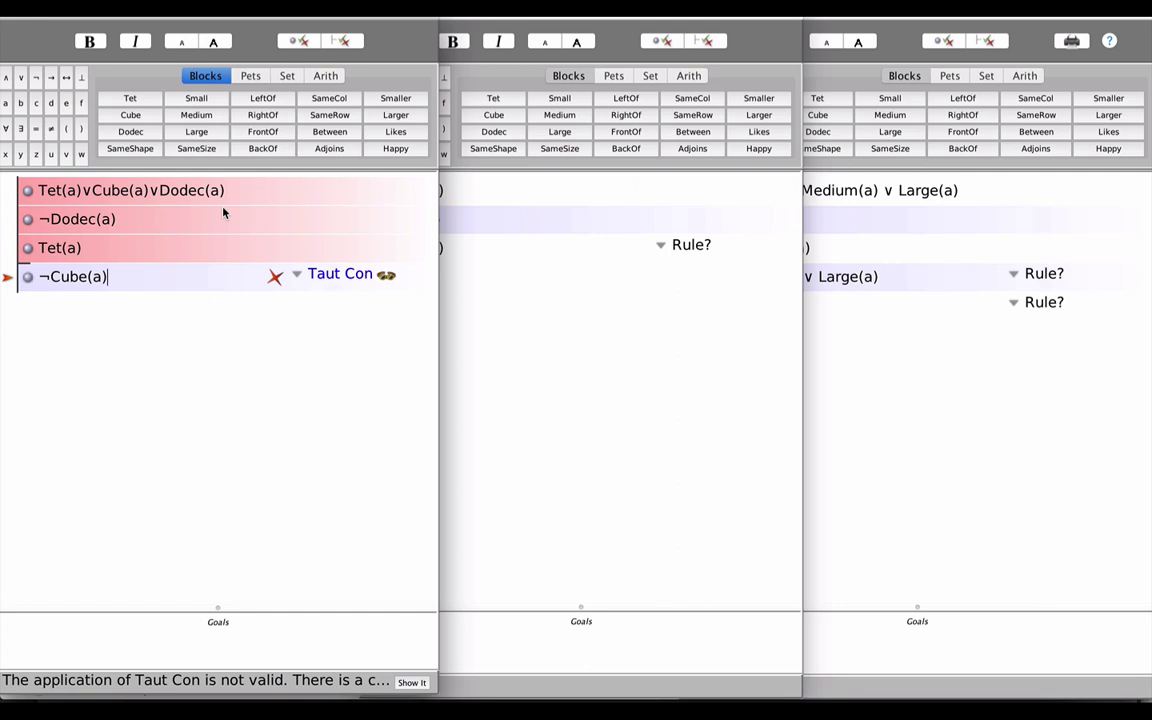
Change the ¬Cube(a) rule to FO Con and check the step
click(296, 275)
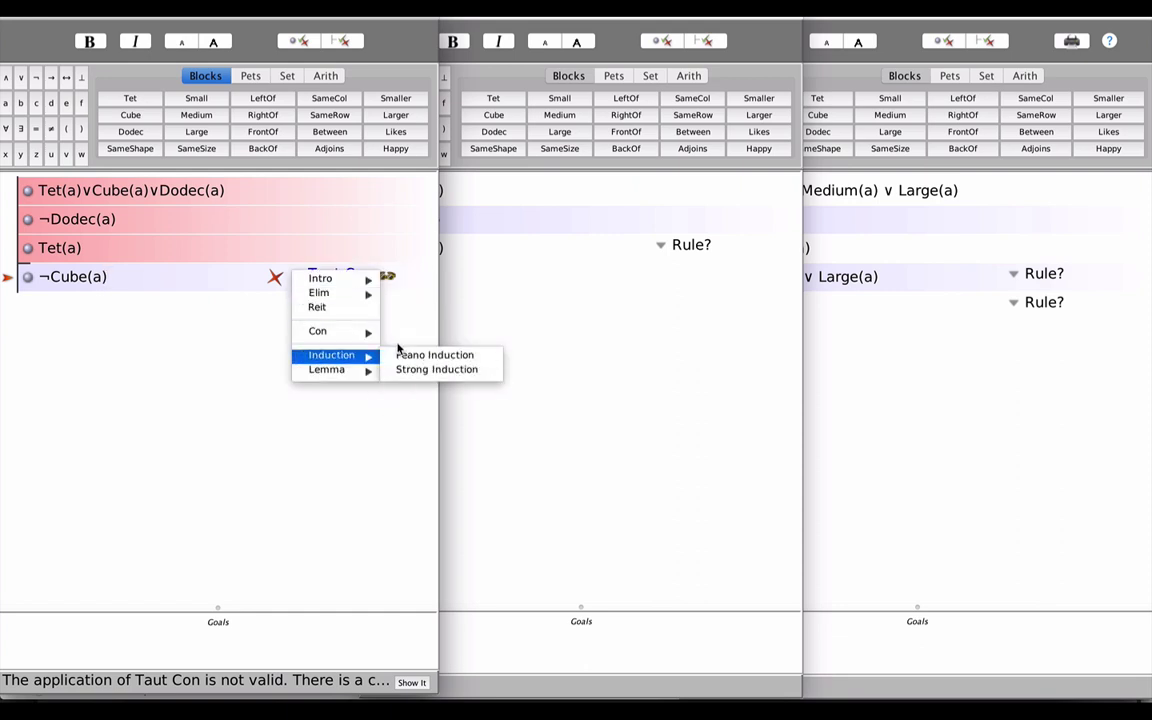
click(405, 345)
click(296, 42)
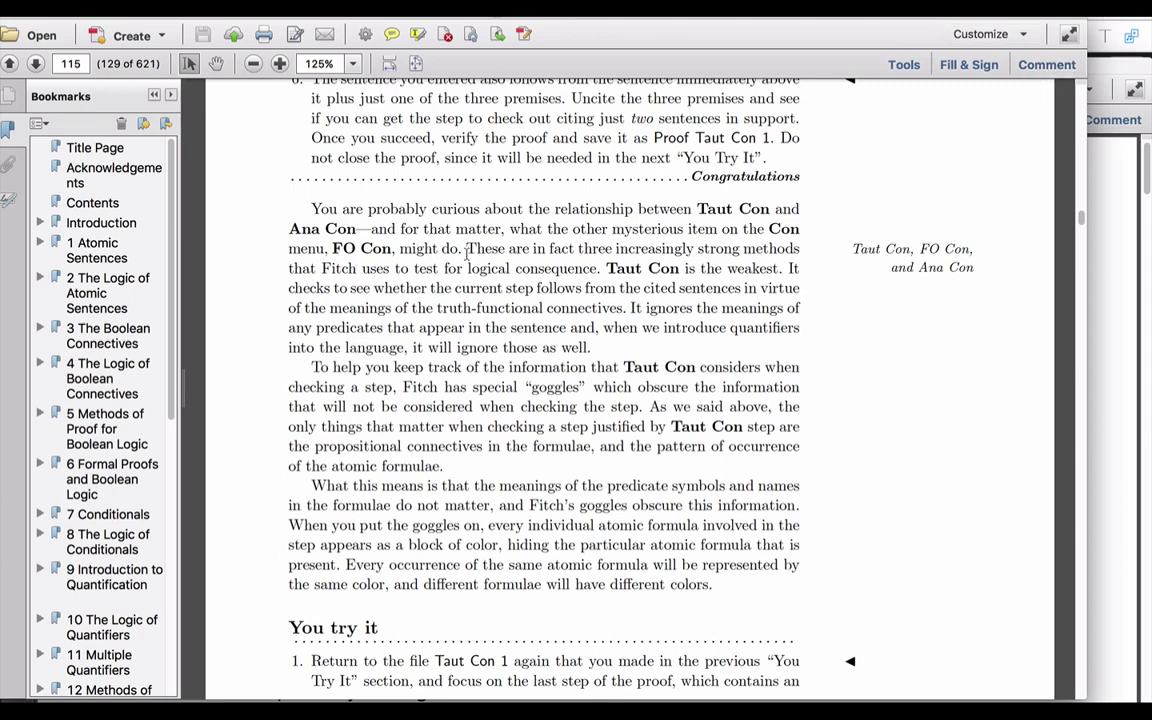
Highlight the sentence on three increasingly strong methods, then advance to page 116
drag(465, 252, 600, 272)
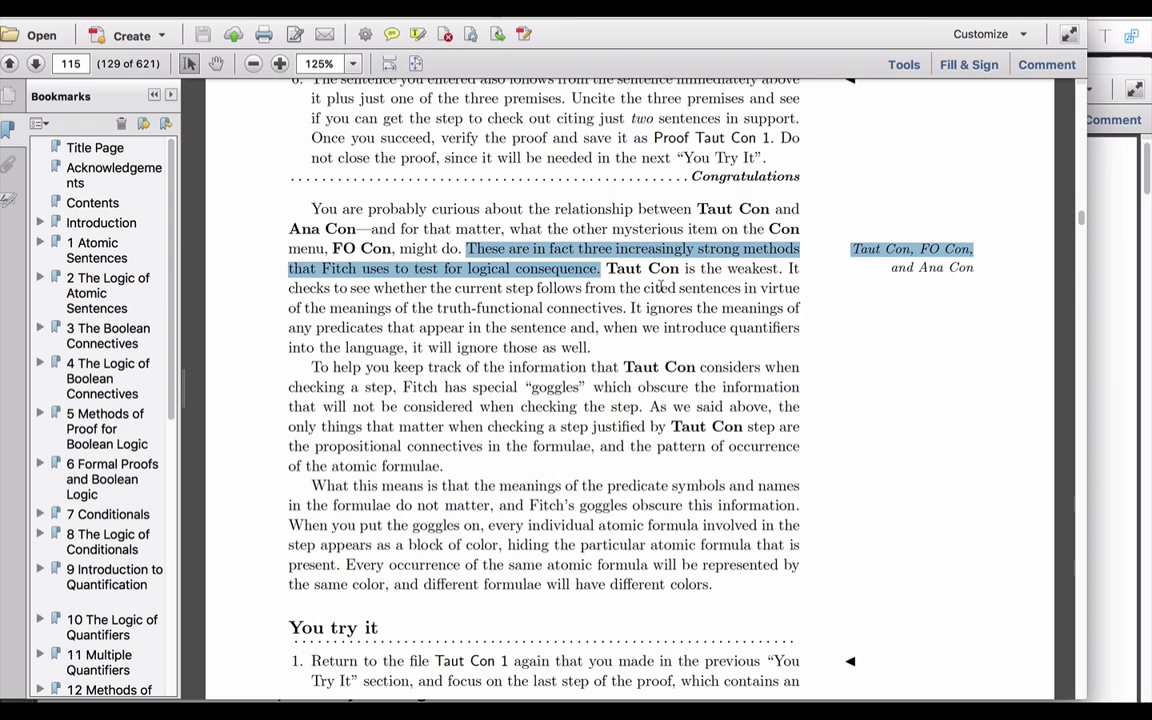
click(545, 243)
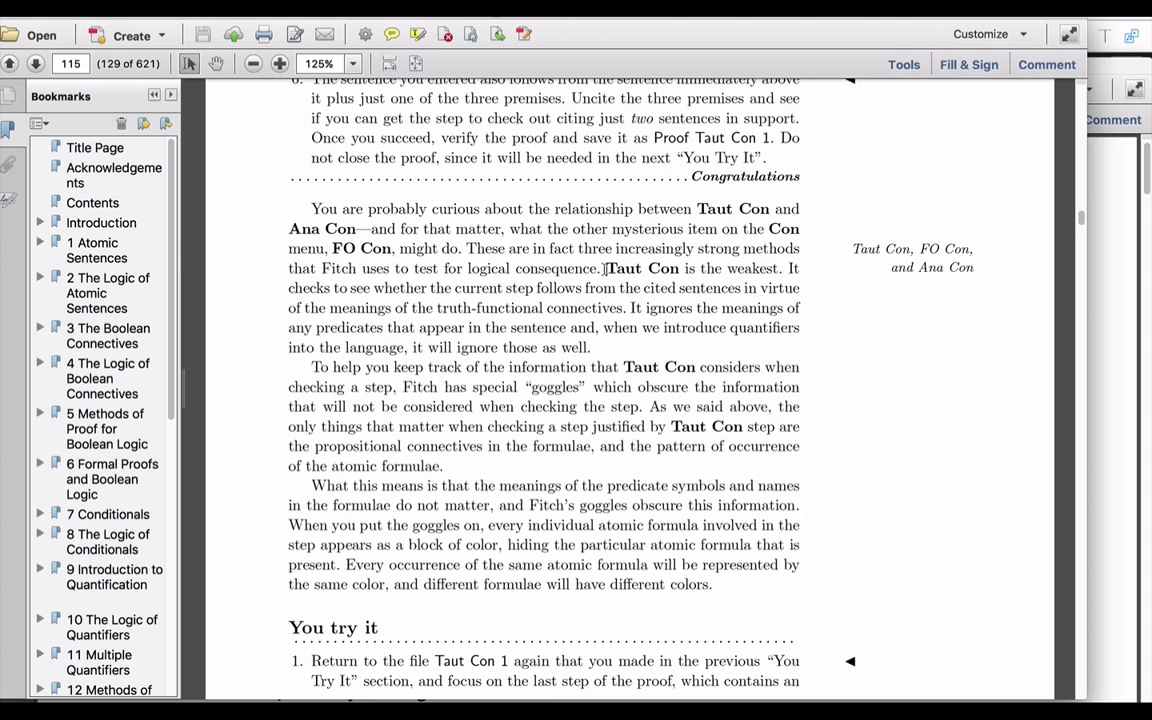
key(Page_Down)
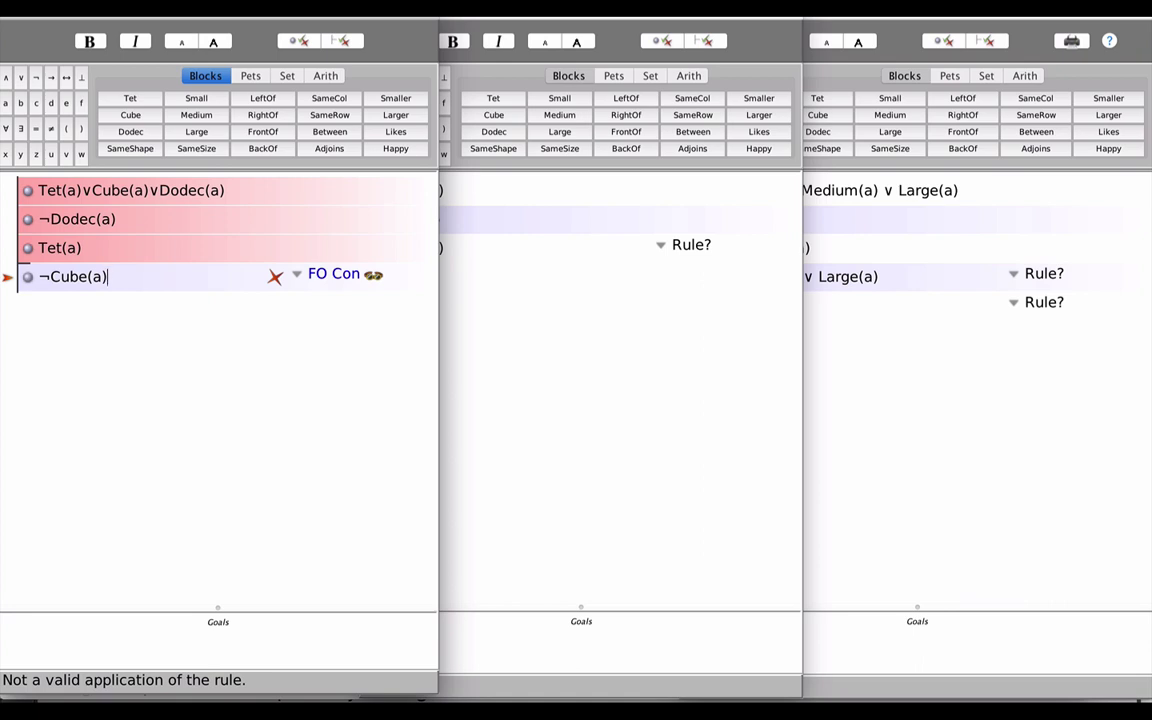
Re-justify ¬Cube(a) with Ana Con and verify it, earning a check mark
click(617, 411)
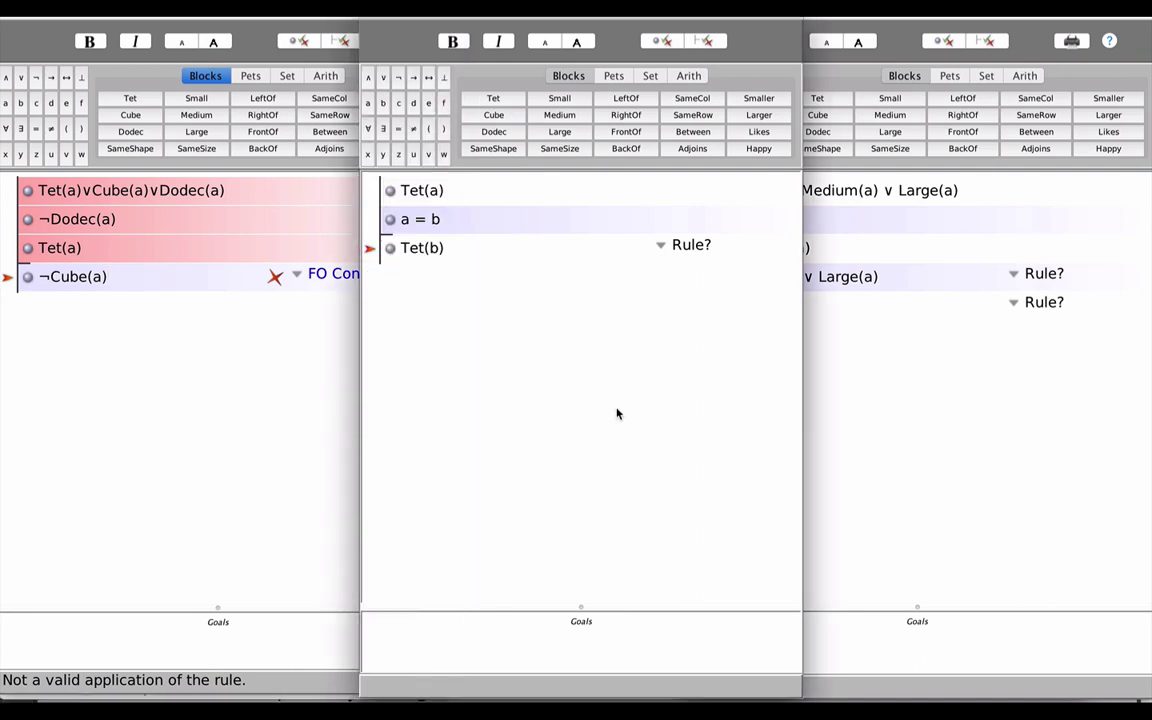
click(316, 310)
click(296, 274)
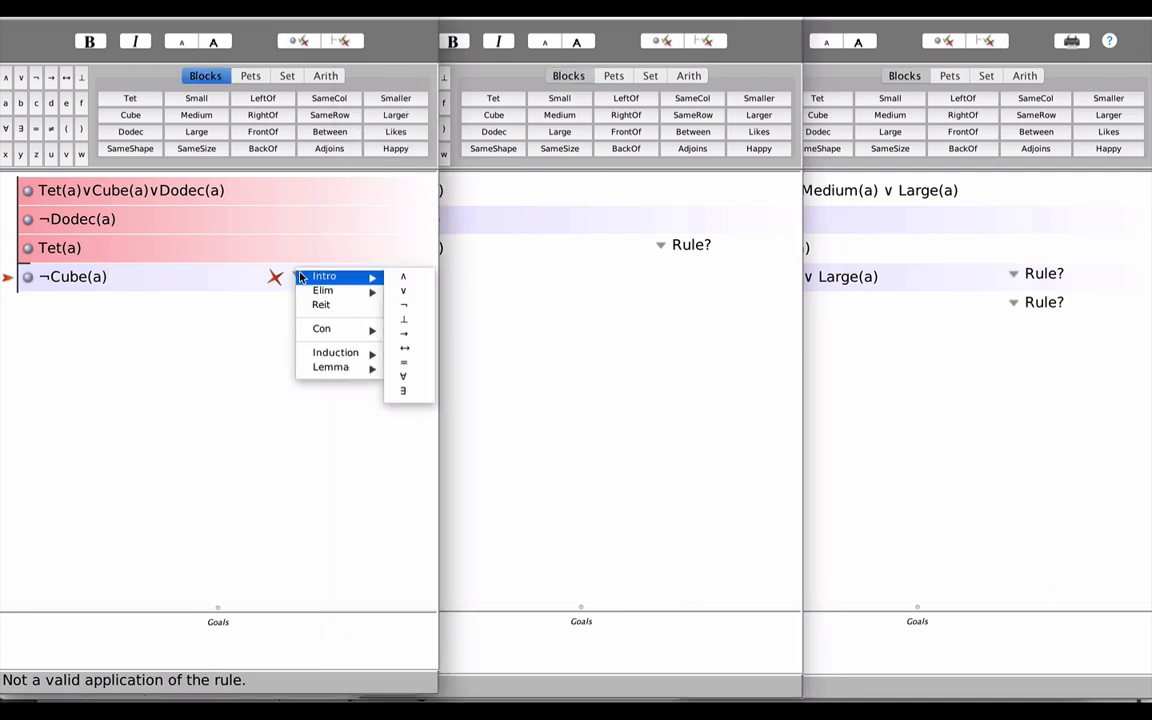
mouse_move(330, 329)
click(407, 330)
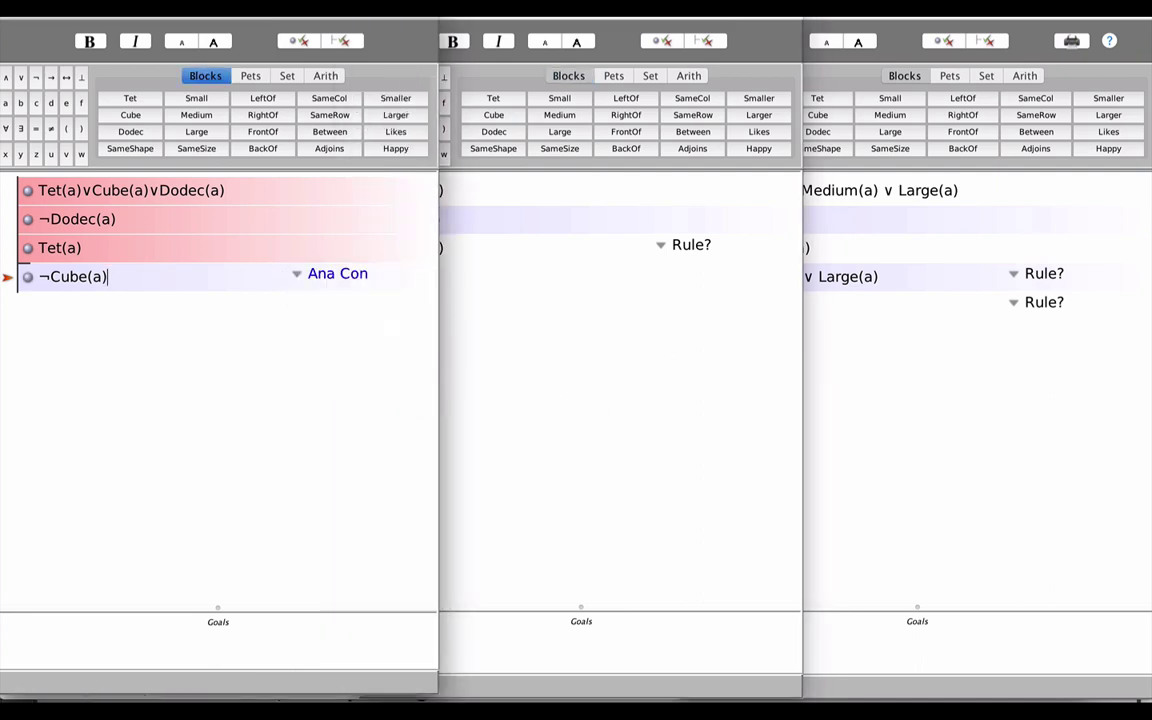
click(492, 314)
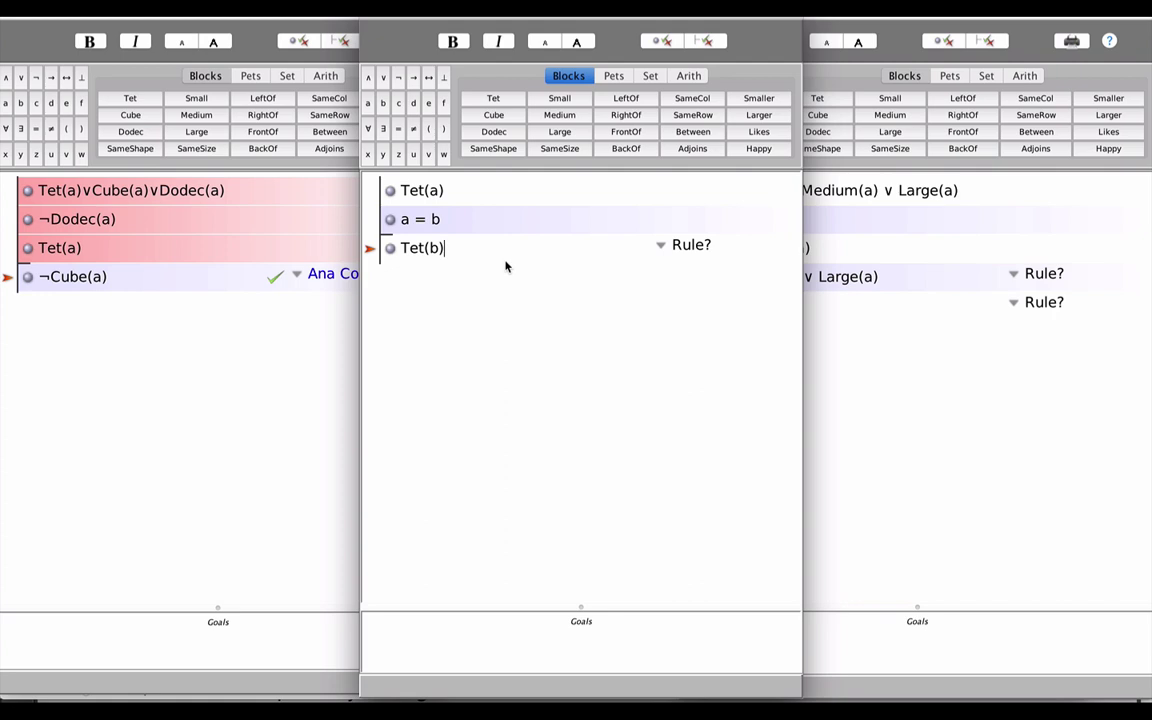
Cite Tet(a) and a = b for Tet(b), justify it by Taut Con, and check it
click(506, 266)
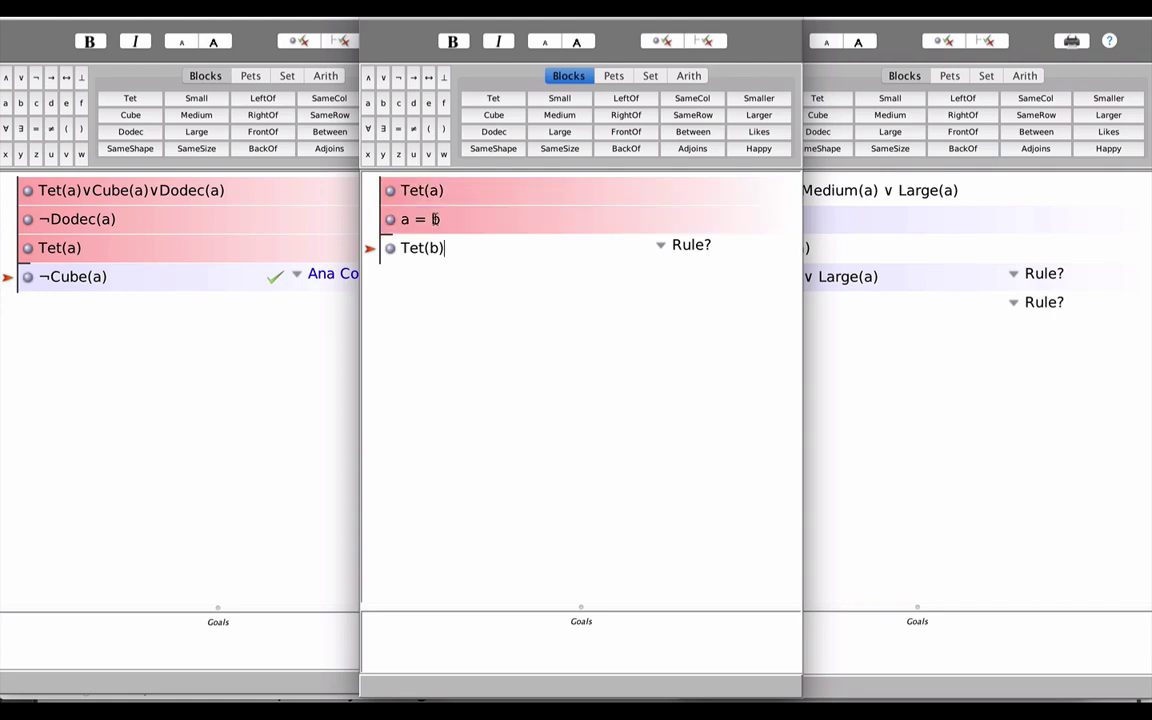
click(664, 247)
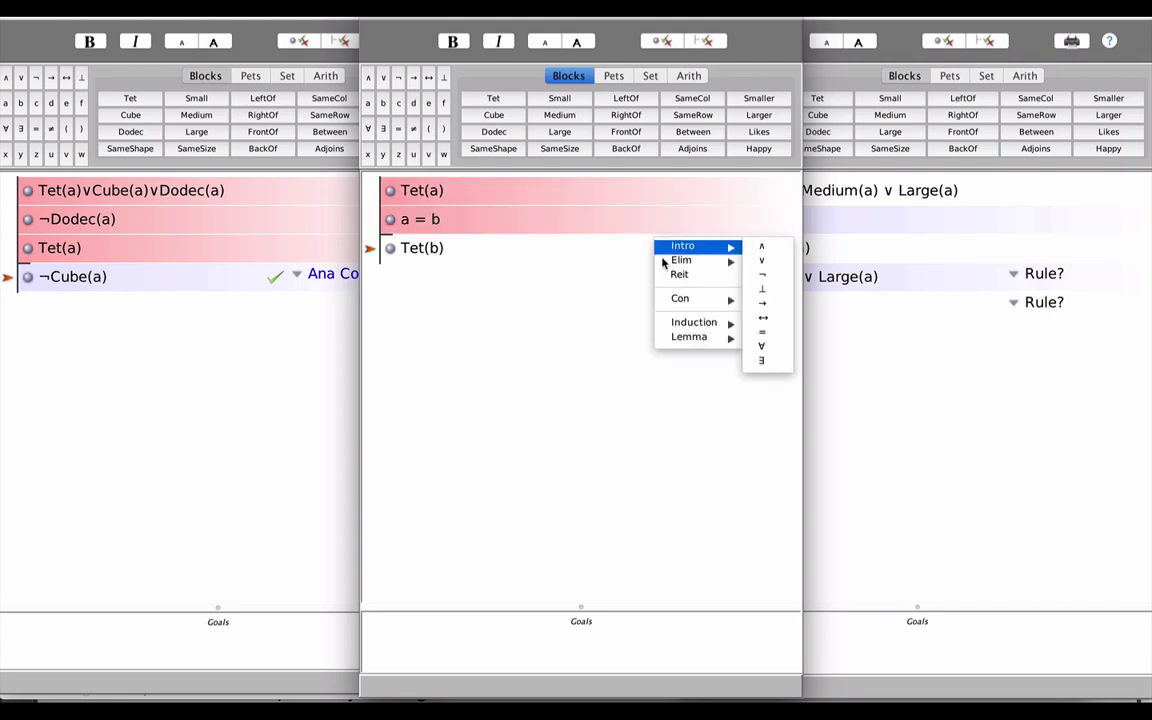
mouse_move(675, 301)
click(765, 313)
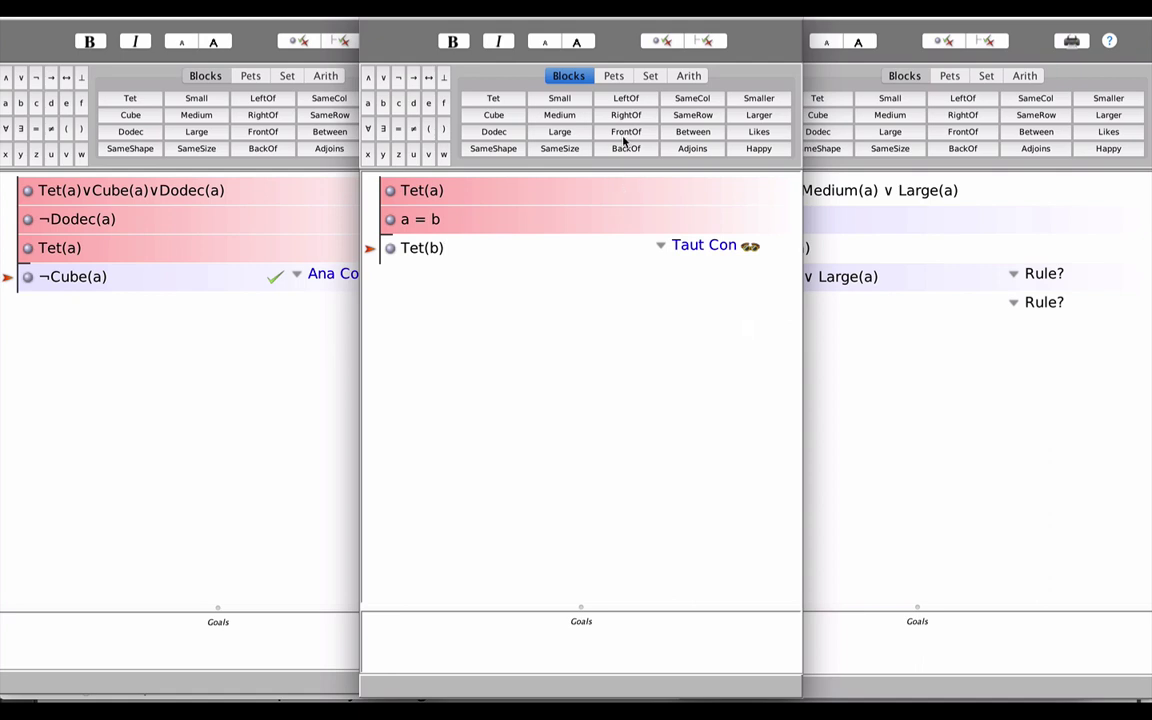
click(668, 45)
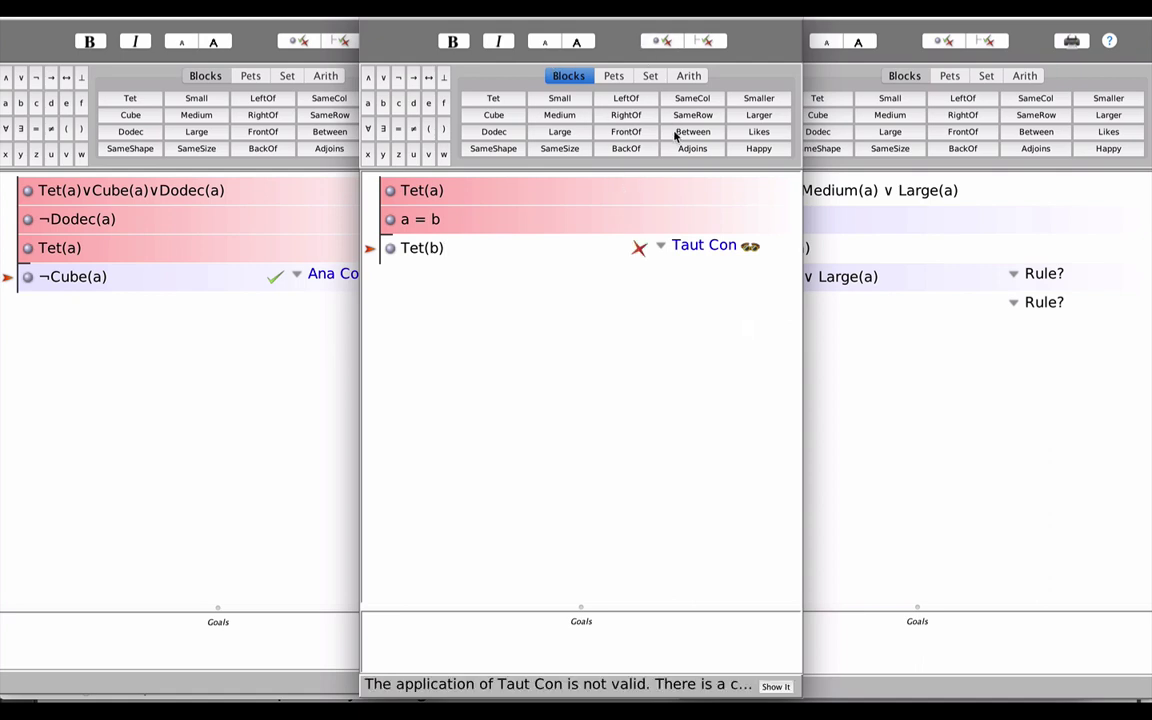
Test Tet(b) under FO Con, then under Ana Con, verifying each
click(664, 247)
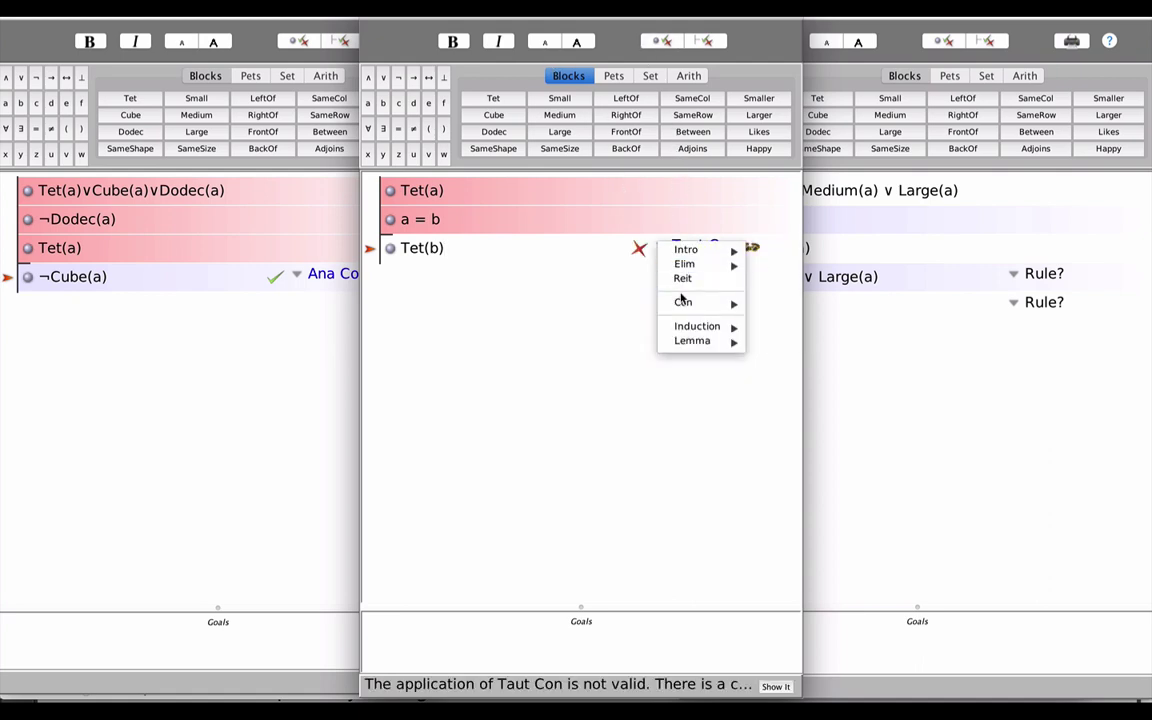
mouse_move(688, 302)
click(765, 316)
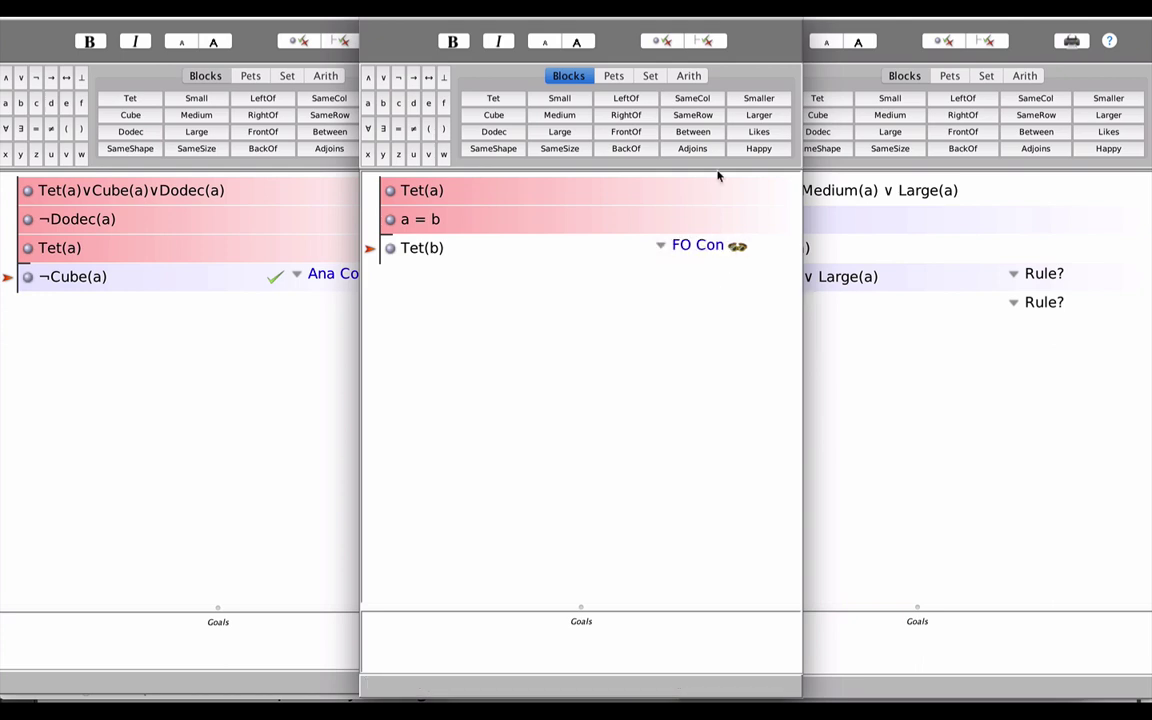
click(663, 45)
click(661, 247)
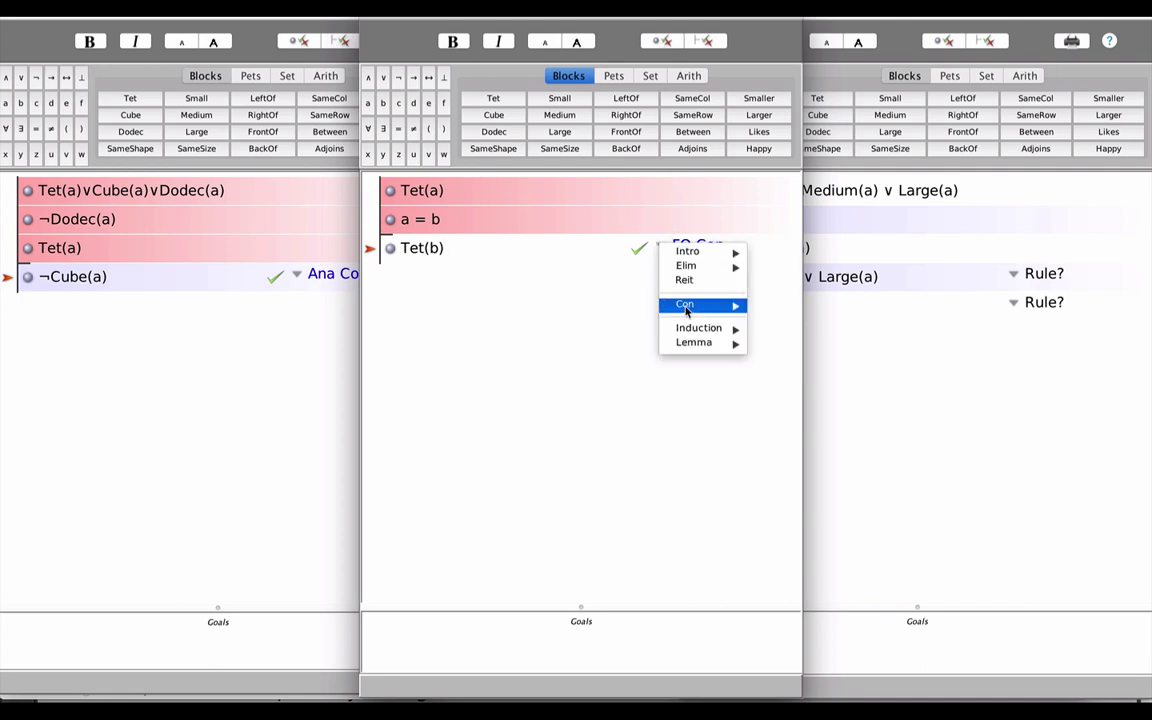
mouse_move(690, 306)
click(769, 311)
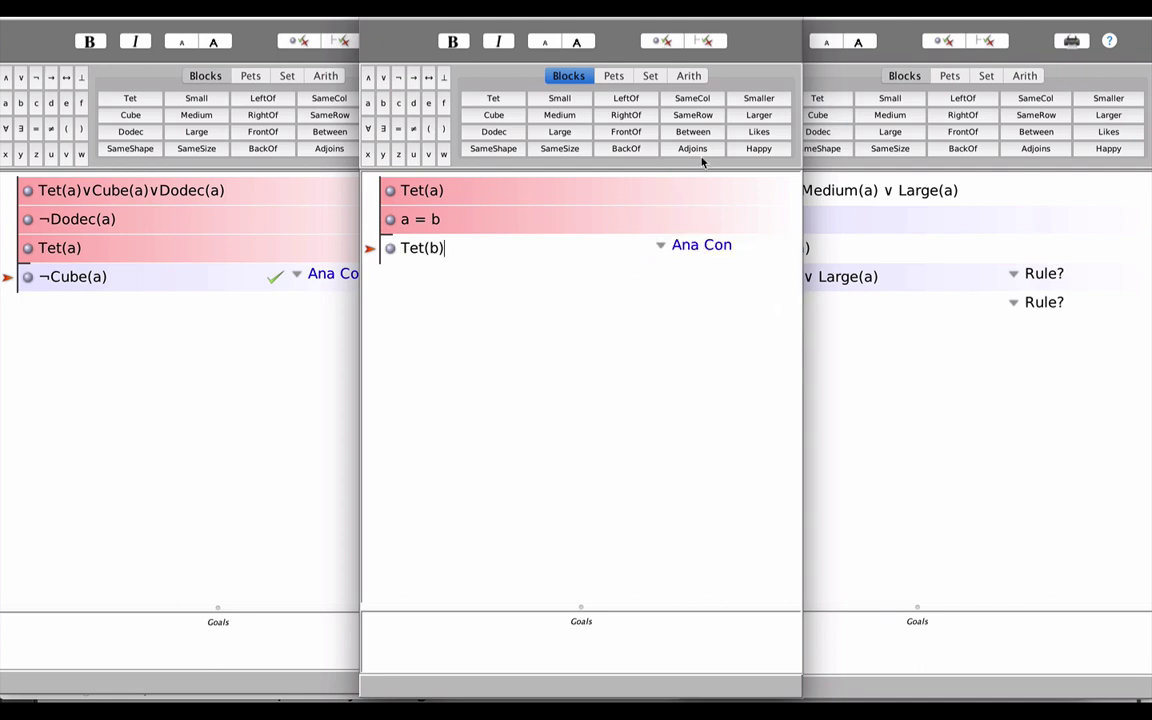
click(662, 41)
Settle Tet(b) on FO Con and verify it as valid
click(660, 245)
mouse_move(700, 303)
click(771, 318)
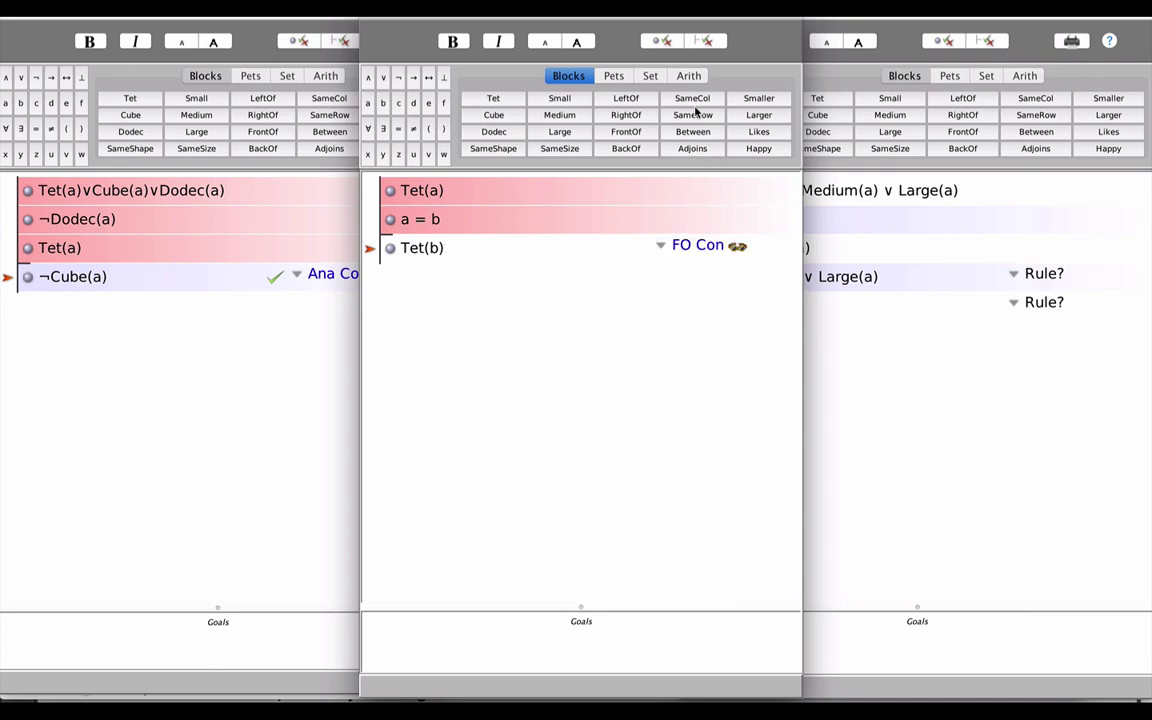
click(662, 41)
click(845, 343)
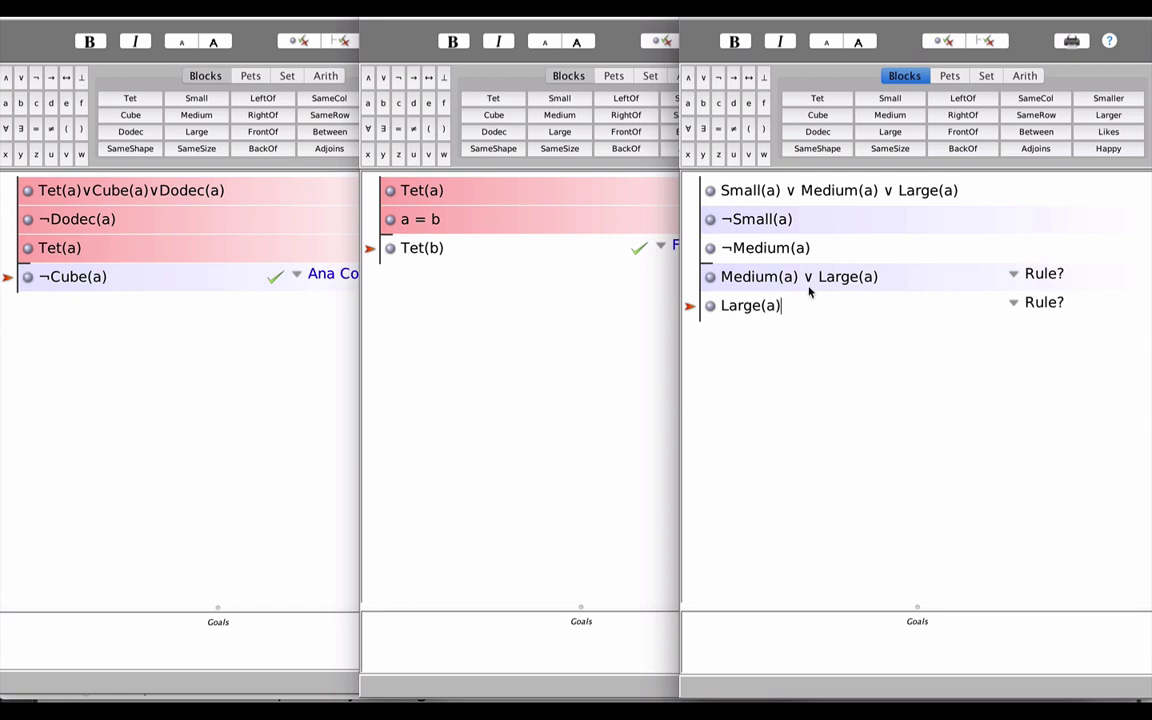
key(Up)
key(Up)
key(Up)
key(Up)
key(Down)
Cite line 1 and ¬Small(a) for Medium(a) ∨ Large(a), justify by Taut Con, and verify
click(863, 267)
click(838, 190)
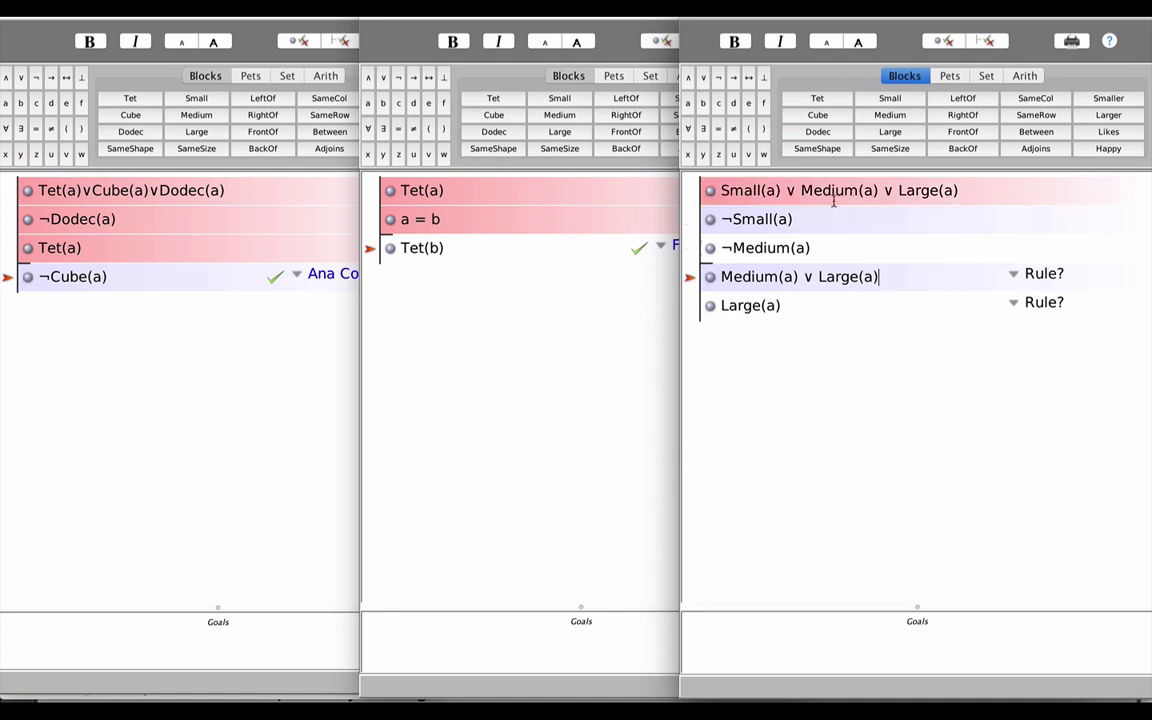
click(805, 218)
click(1016, 274)
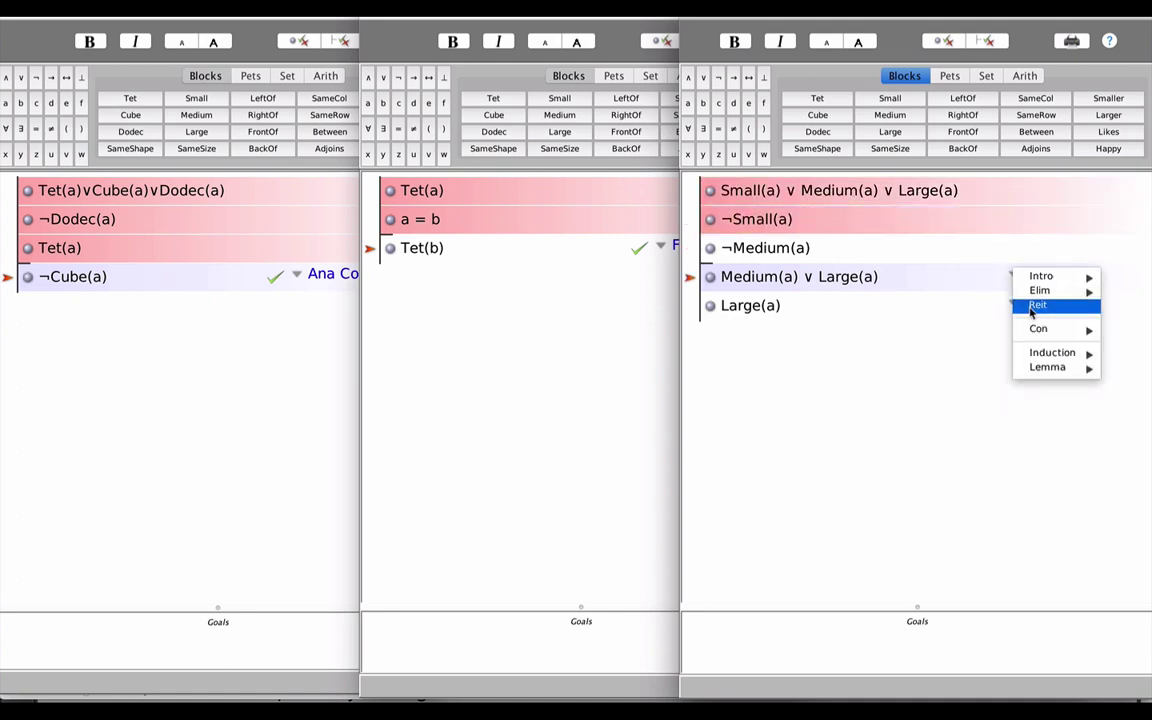
mouse_move(1040, 333)
click(976, 357)
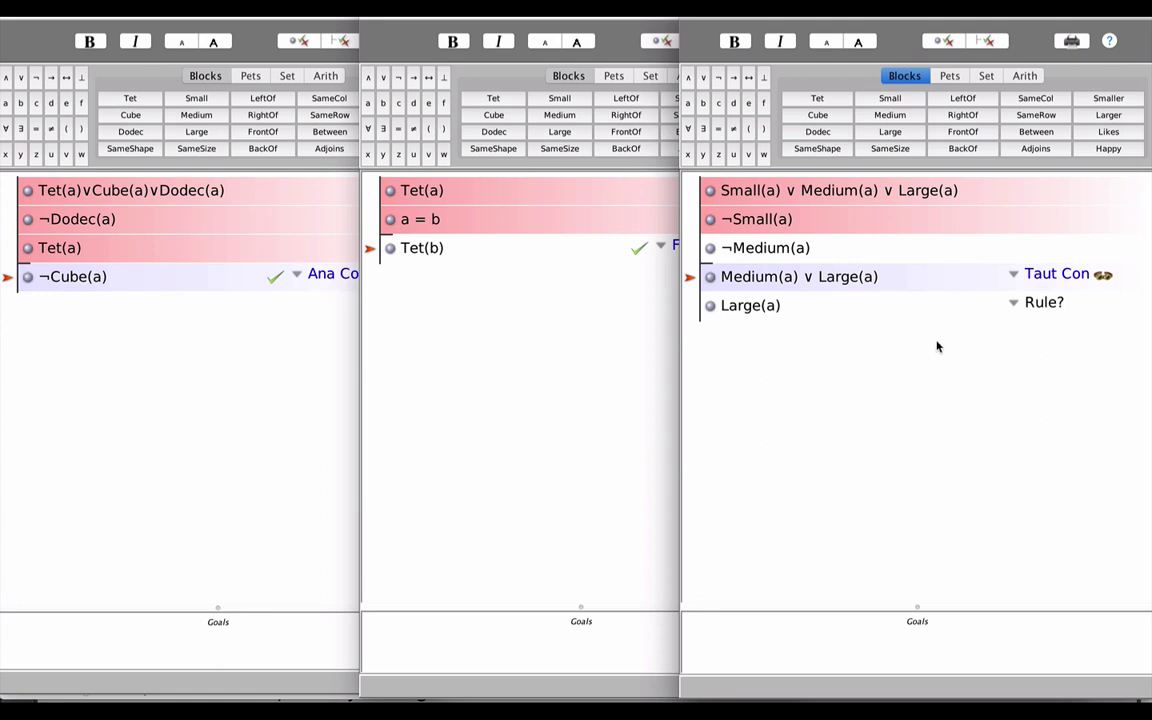
click(945, 42)
click(627, 303)
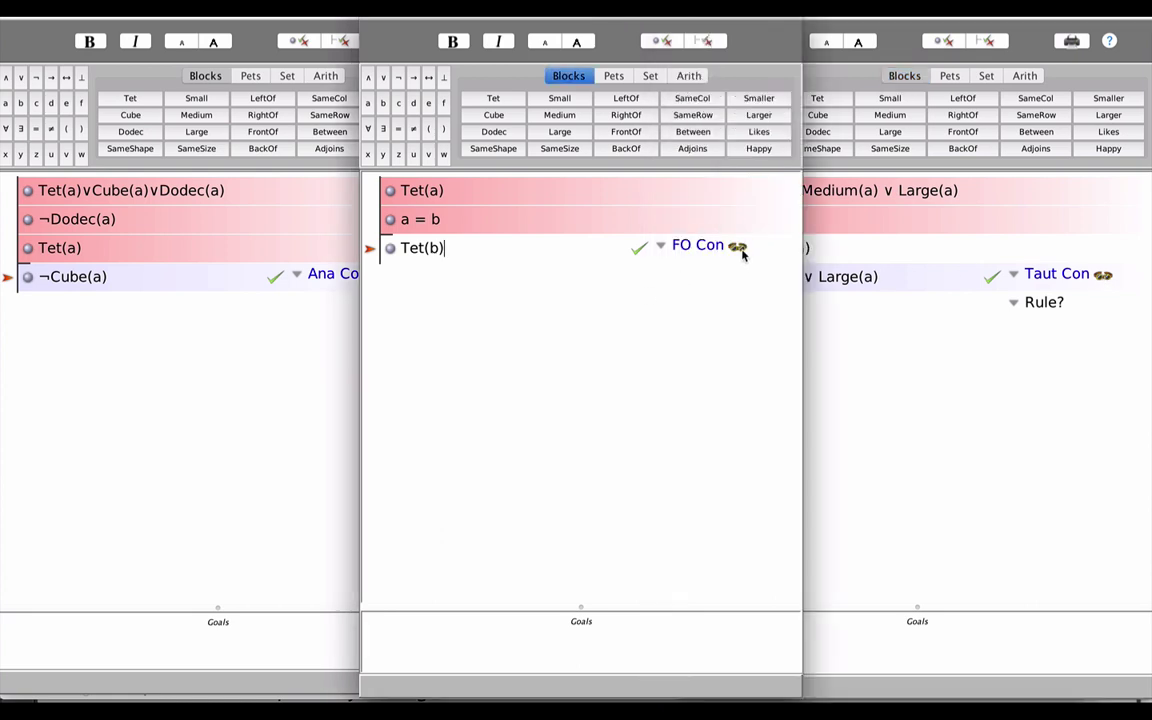
View the sentences as Taut Con coloured blocks, then restore normal display at Large(a)
click(1104, 275)
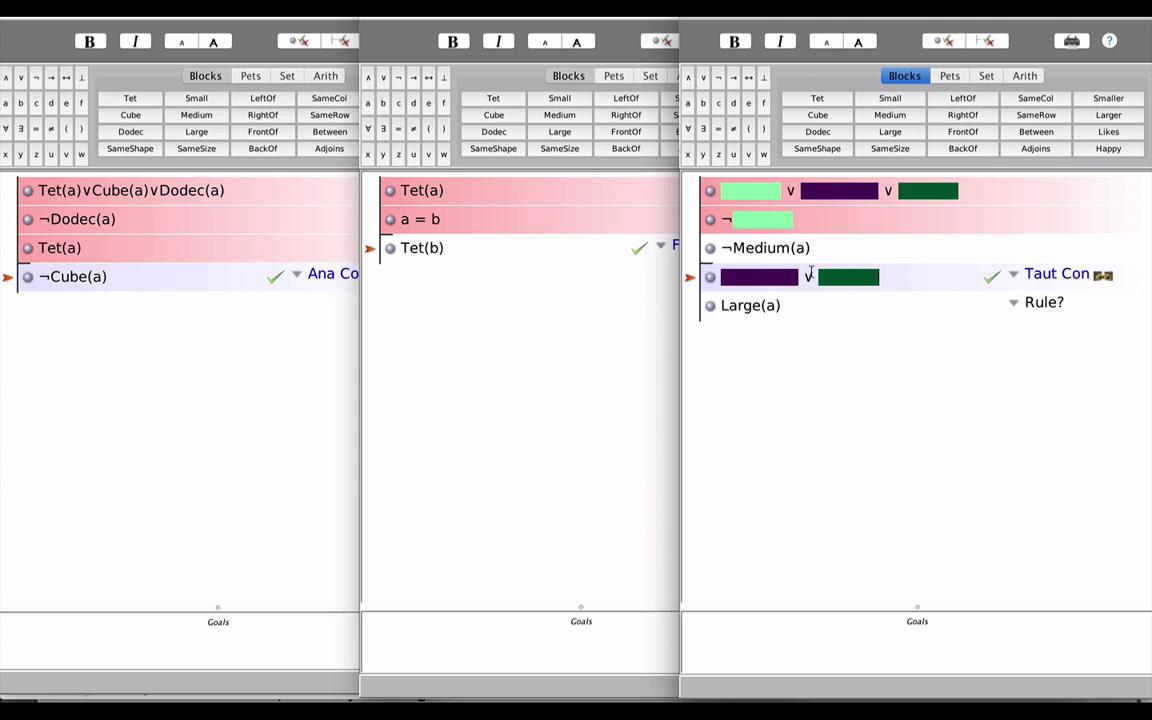
click(865, 302)
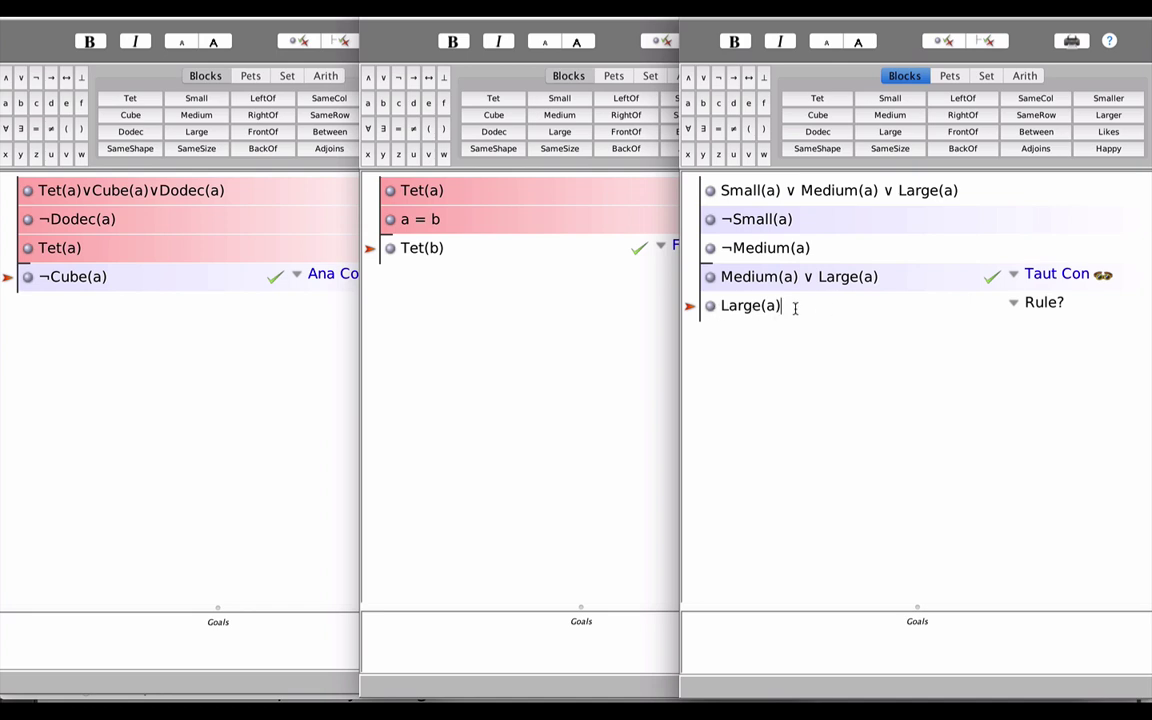
Justify Large(a) by Taut Con, citing ¬Medium(a) and Medium(a) ∨ Large(a), and verify it
click(767, 251)
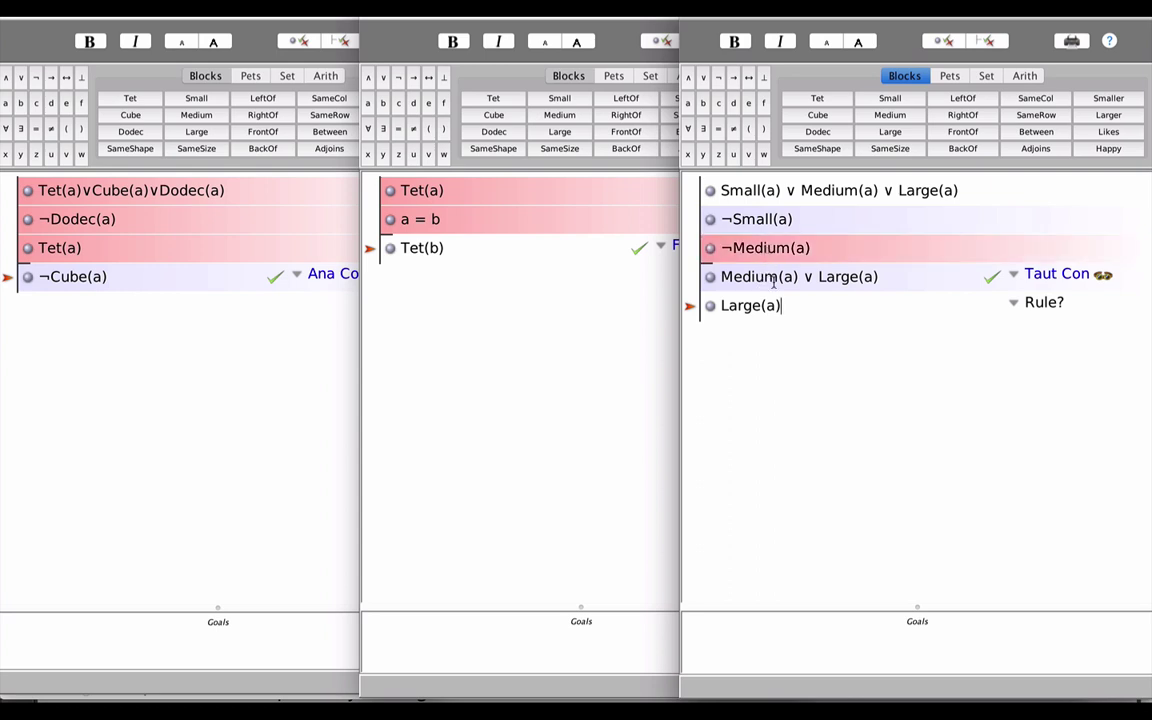
click(797, 280)
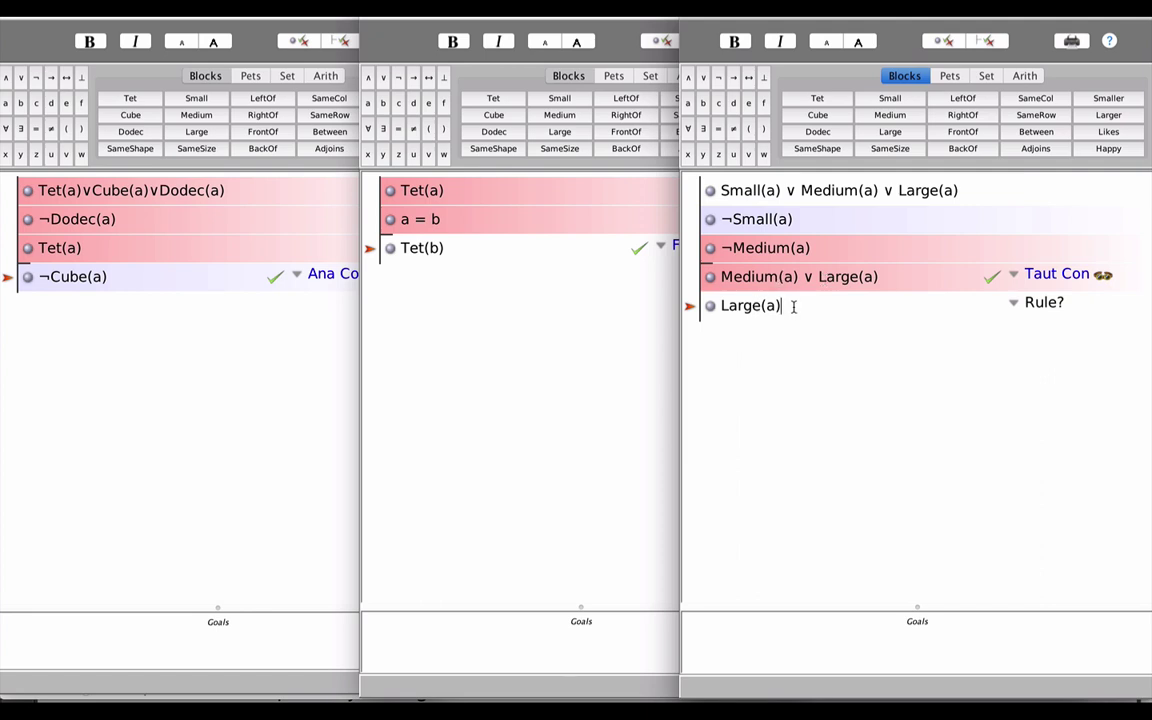
click(1044, 302)
mouse_move(1045, 362)
click(978, 390)
click(944, 41)
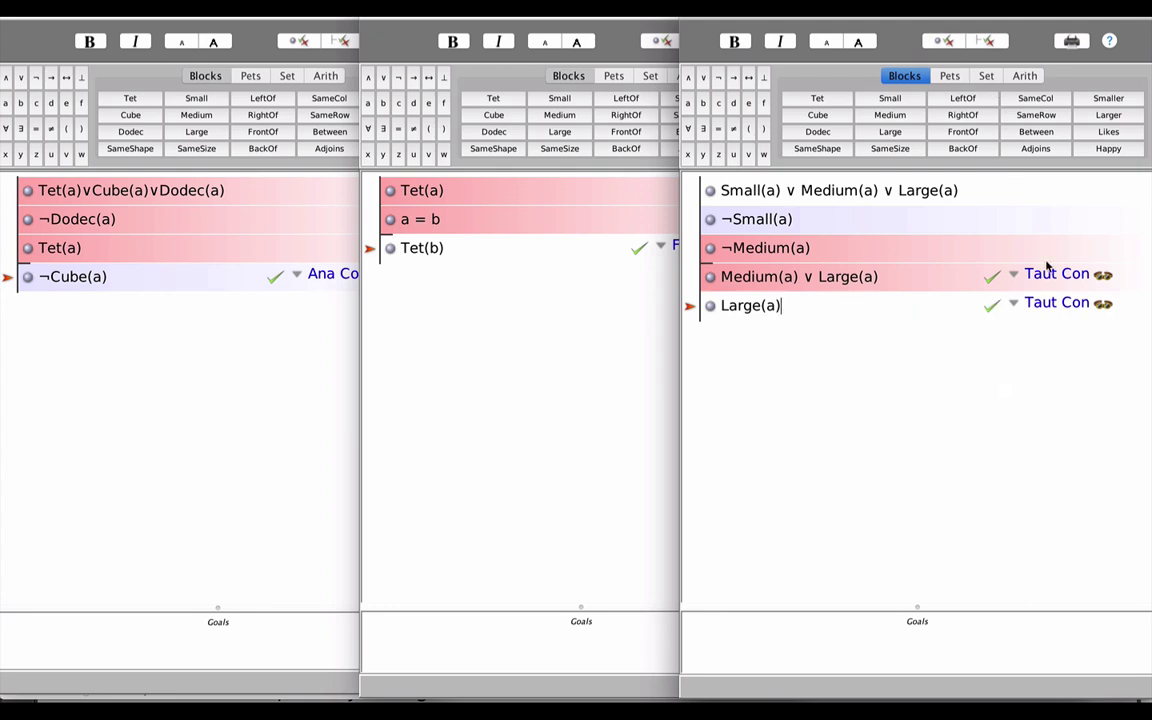
Change Large(a) and Medium(a) ∨ Large(a) to FO Con and verify them
click(1030, 302)
mouse_move(1037, 362)
click(974, 371)
key(Up)
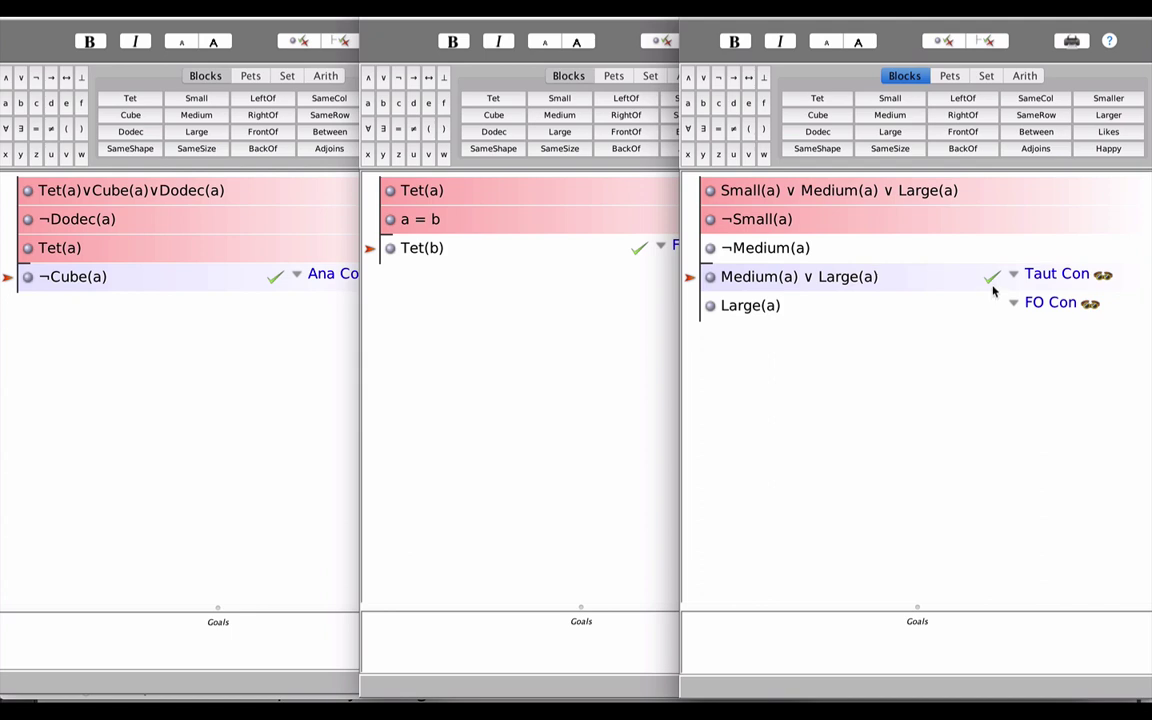
click(1014, 277)
mouse_move(1029, 330)
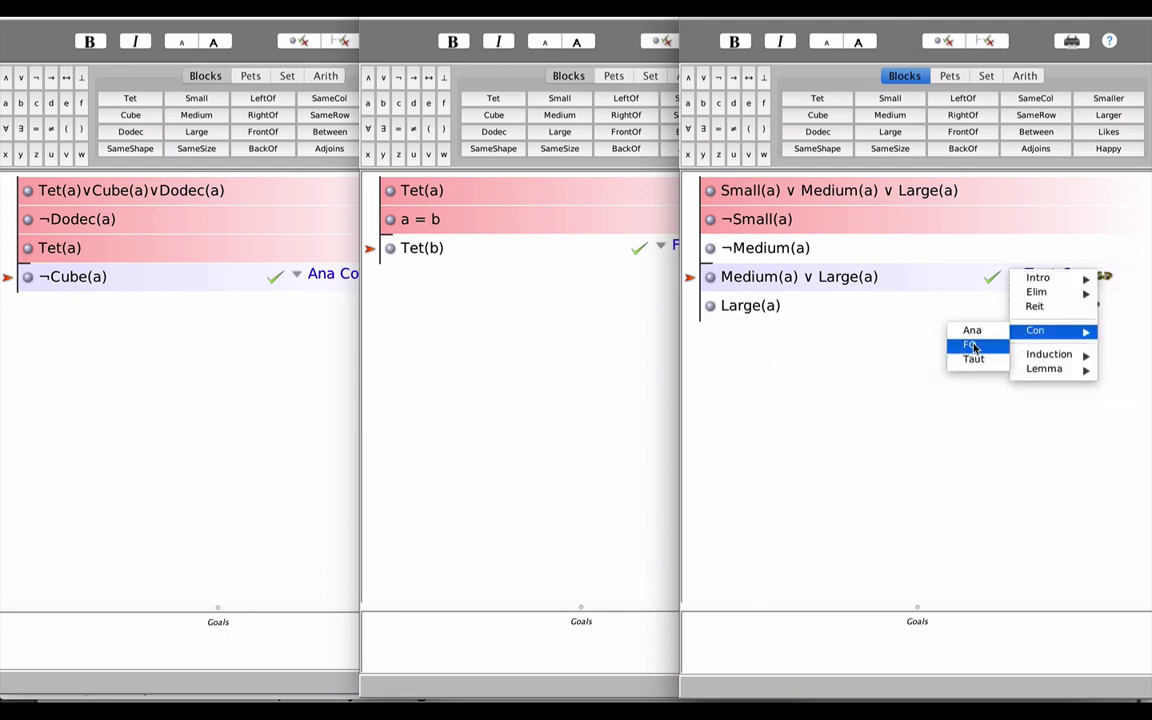
click(972, 342)
key(Down)
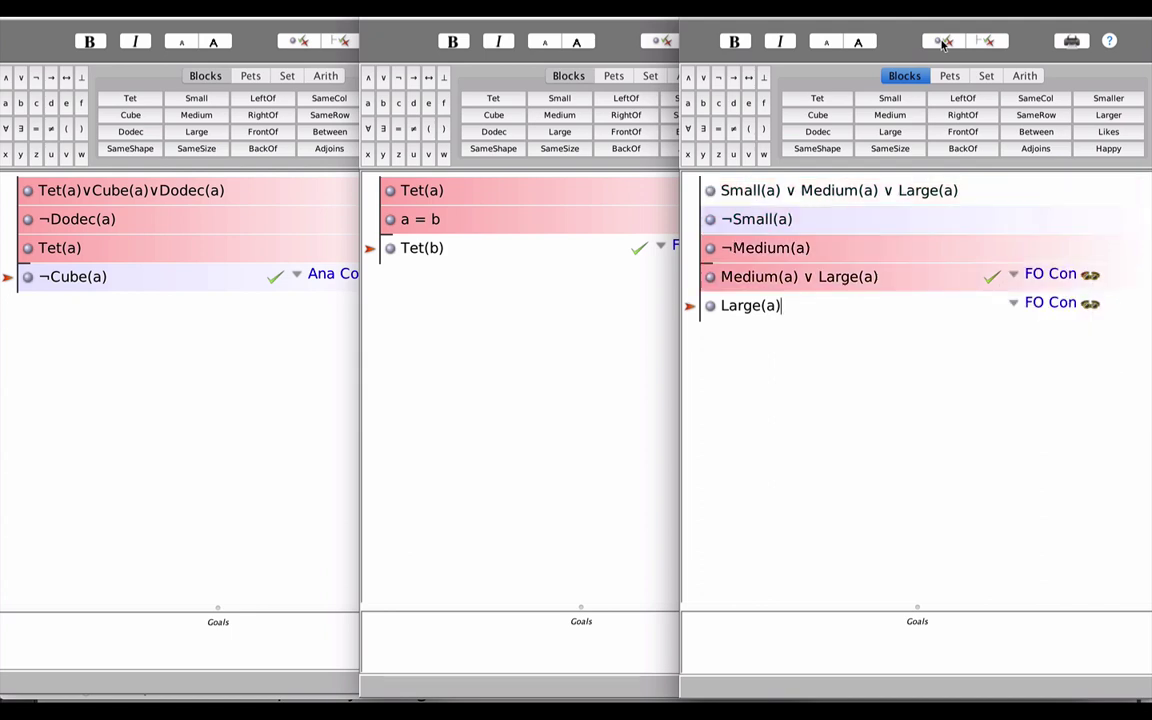
click(943, 43)
Change Large(a) and Medium(a) ∨ Large(a) to Ana Con and verify both steps
click(1014, 302)
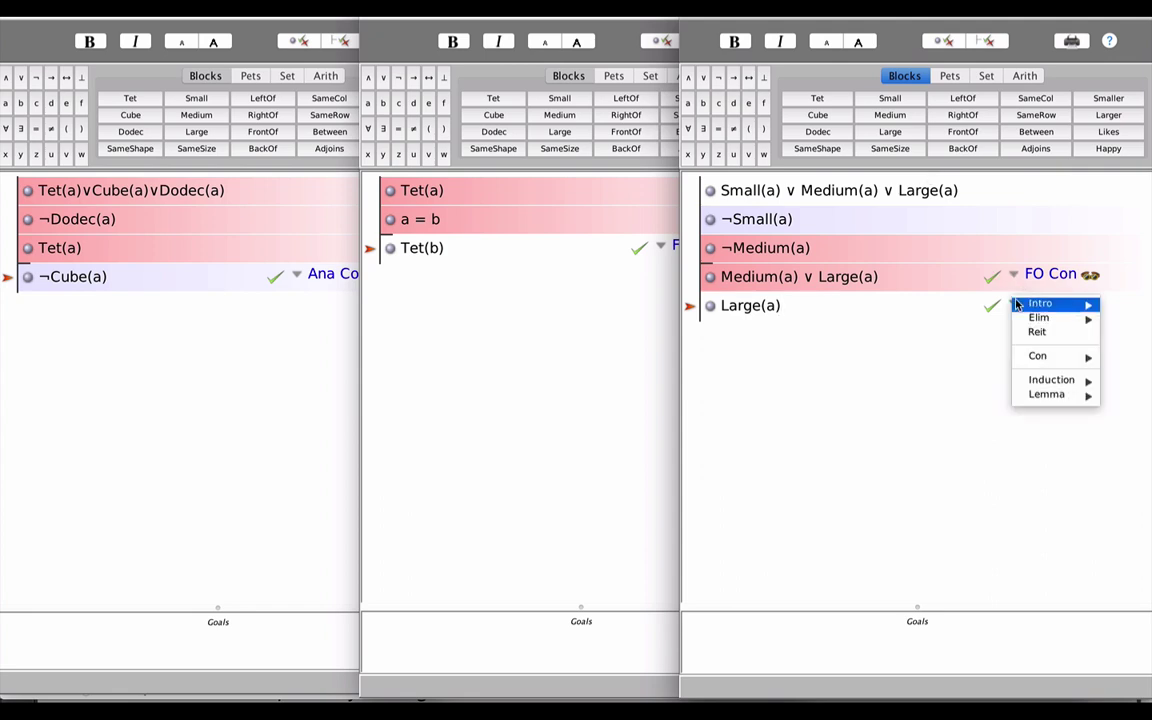
click(973, 358)
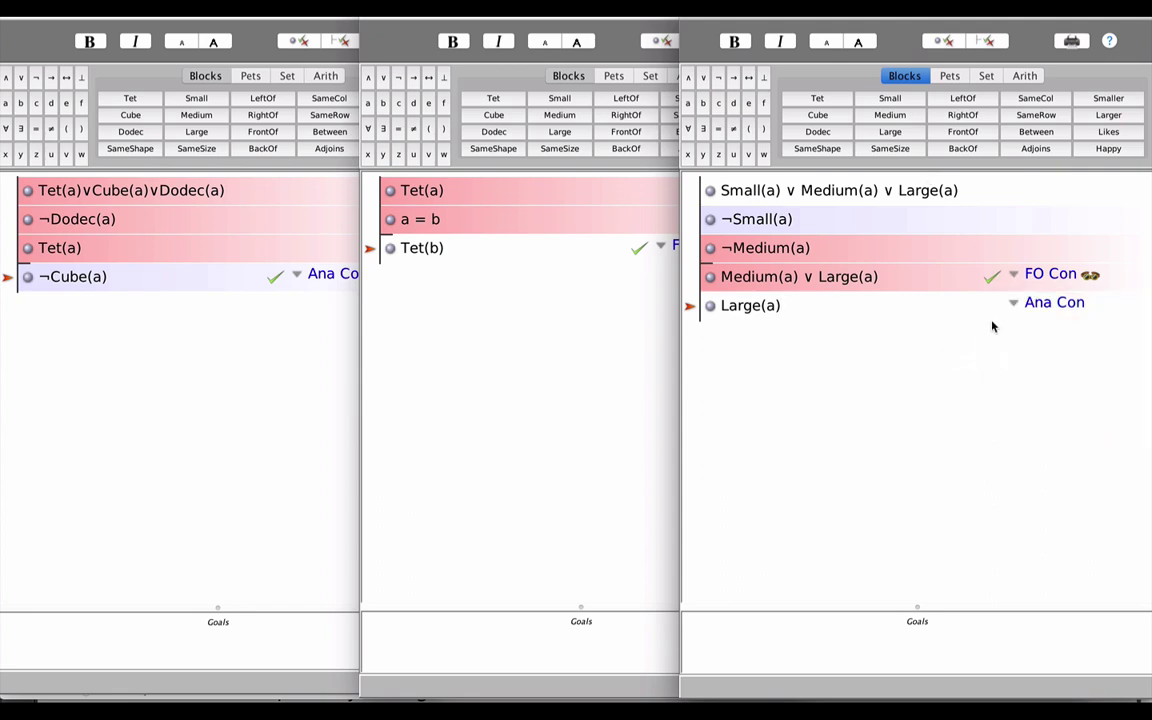
key(Up)
click(1013, 275)
mouse_move(1010, 283)
mouse_move(1030, 329)
click(966, 328)
click(940, 42)
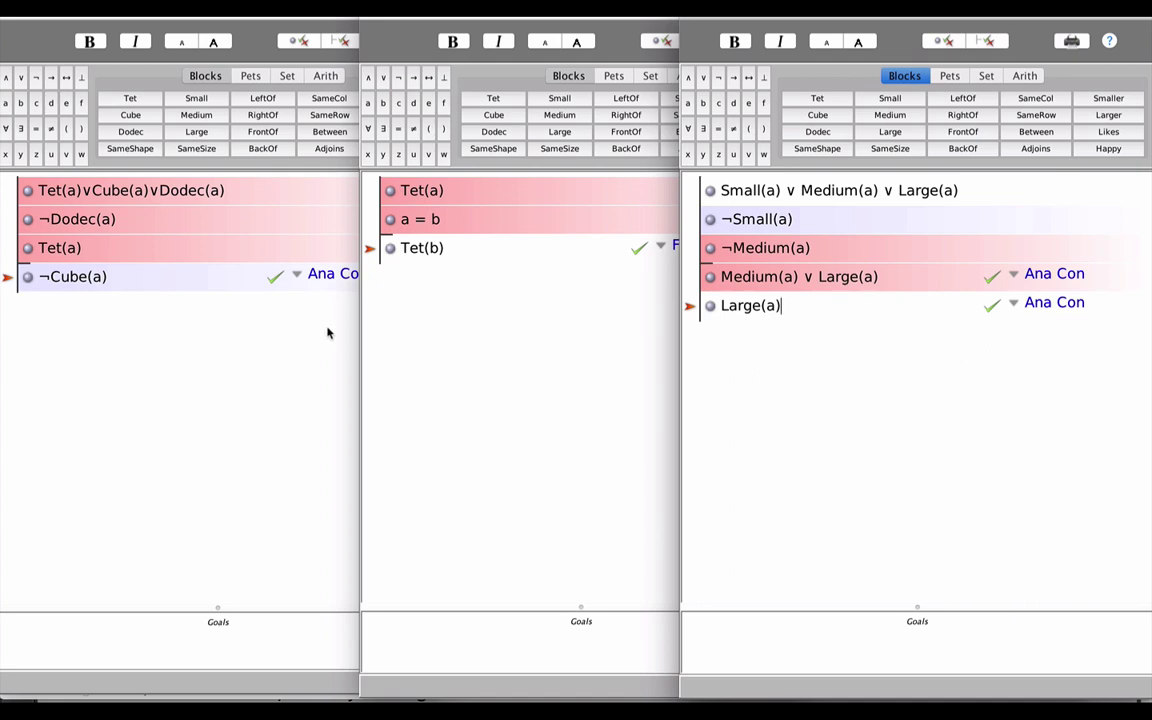
In the middle proof, change Tet(b) to Taut Con and verify it
click(452, 330)
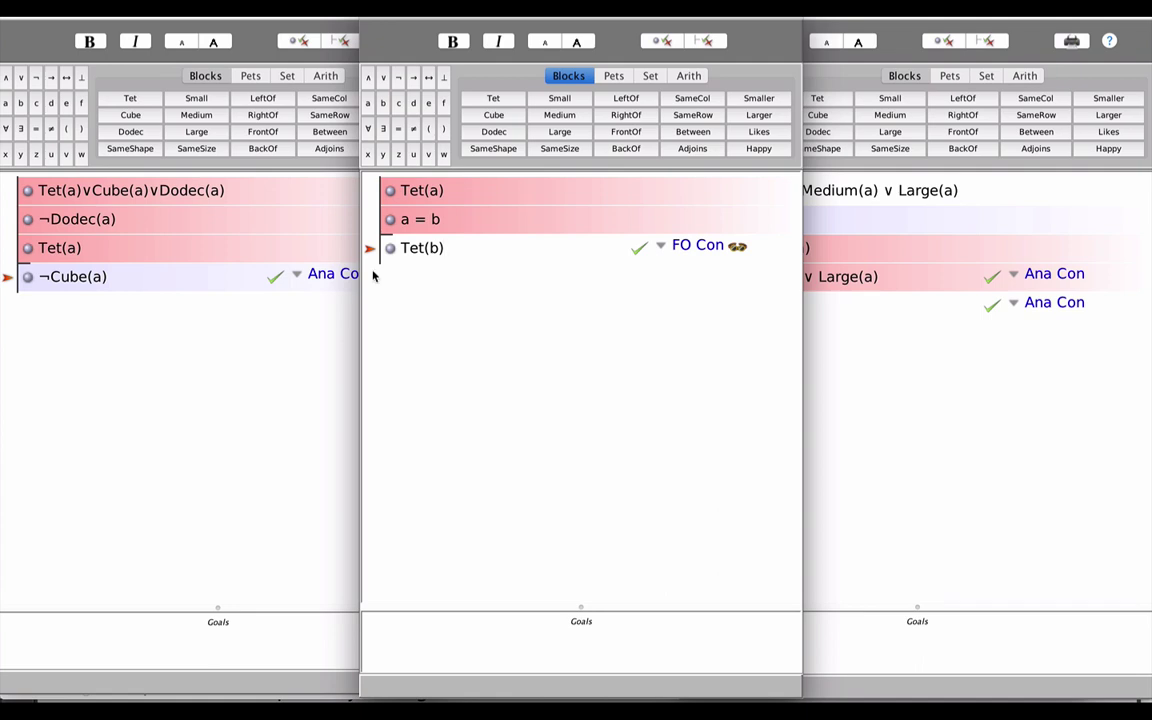
click(661, 256)
mouse_move(680, 301)
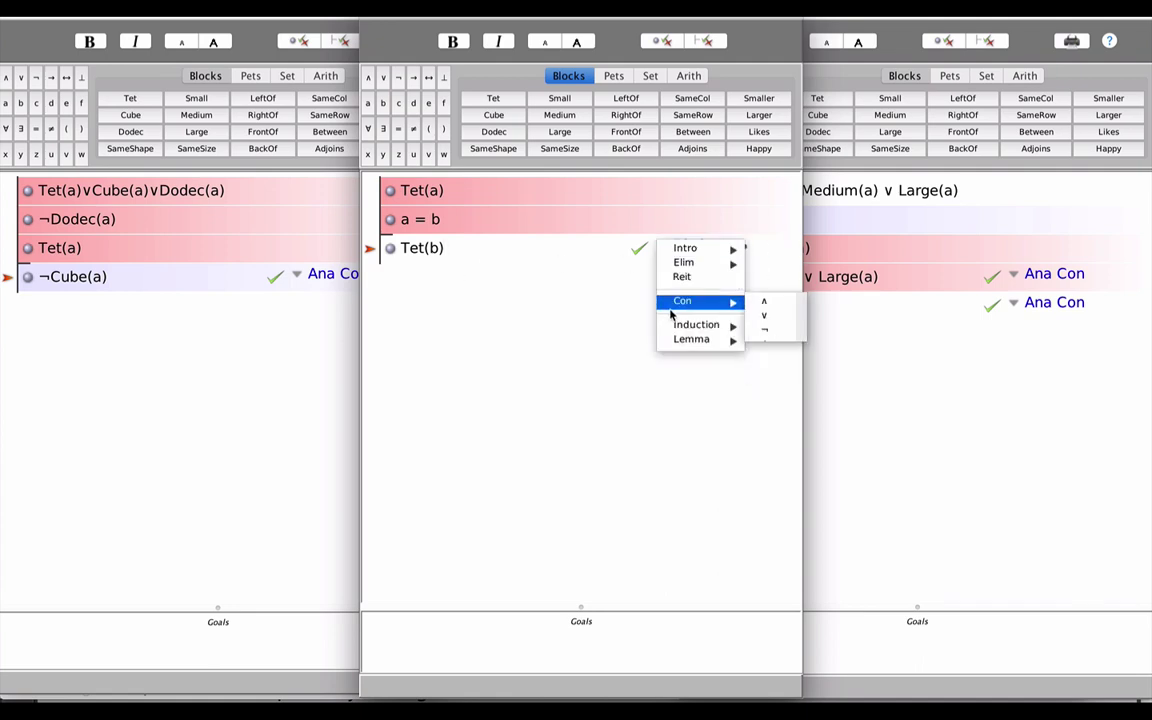
click(776, 333)
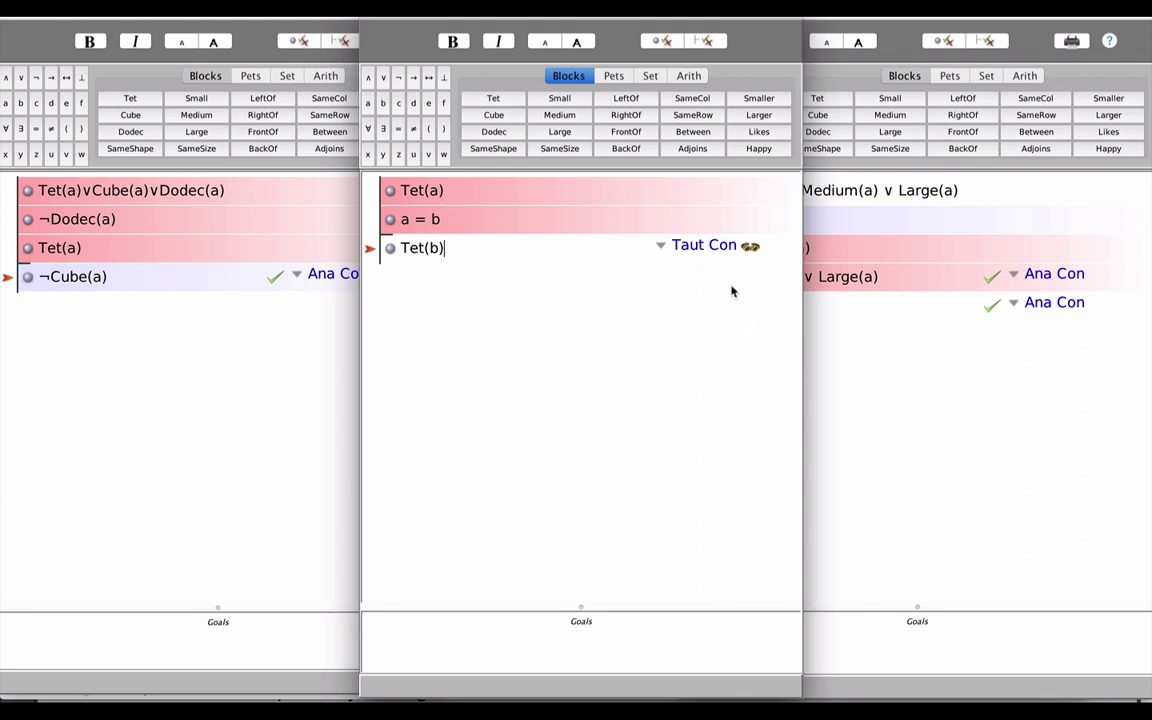
click(657, 41)
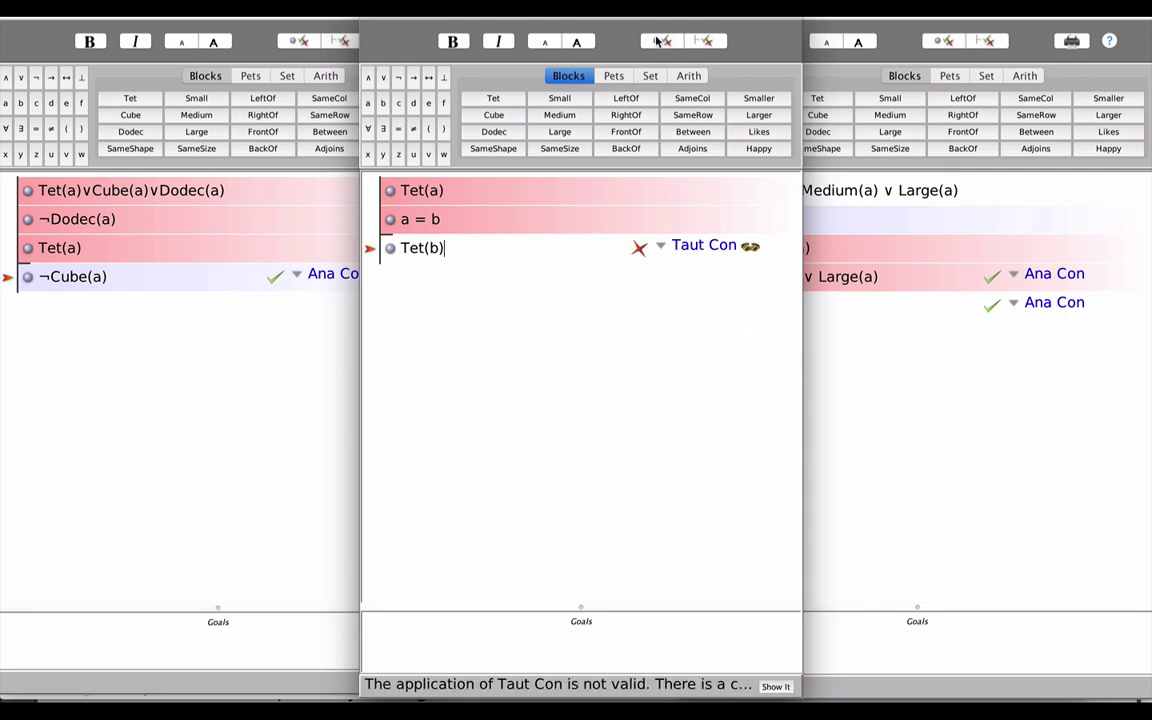
In the left proof, set ¬Cube(a) to FO Con, then to Taut Con
click(295, 383)
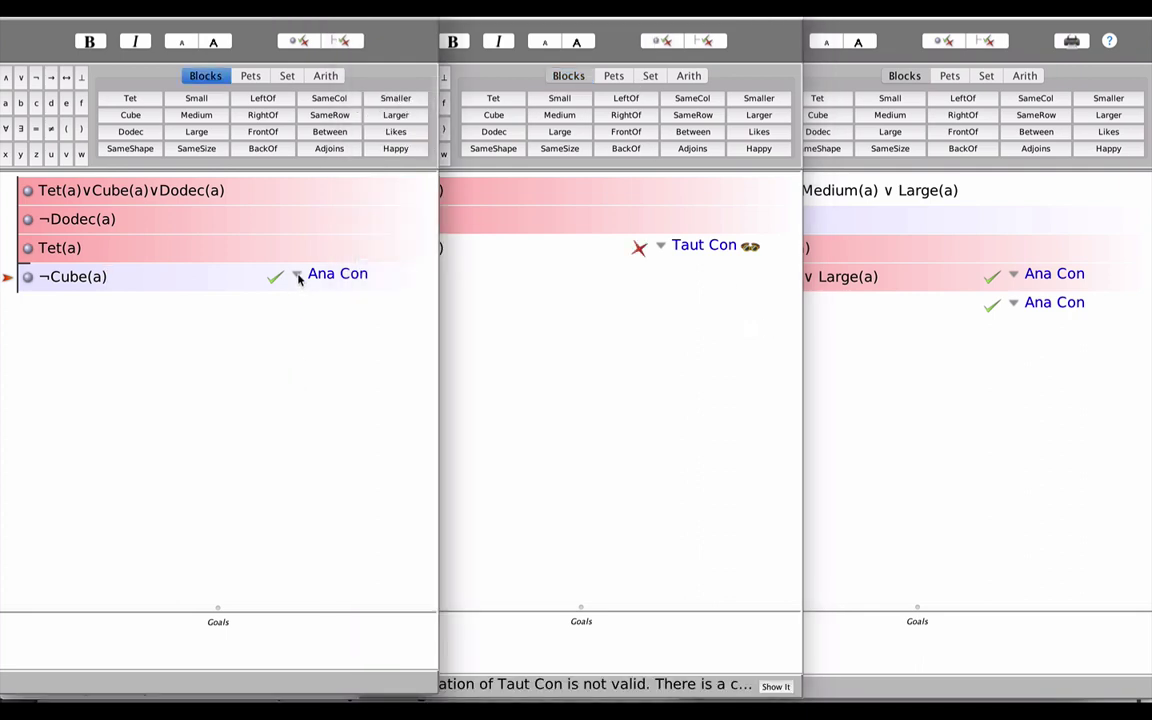
click(297, 276)
mouse_move(325, 331)
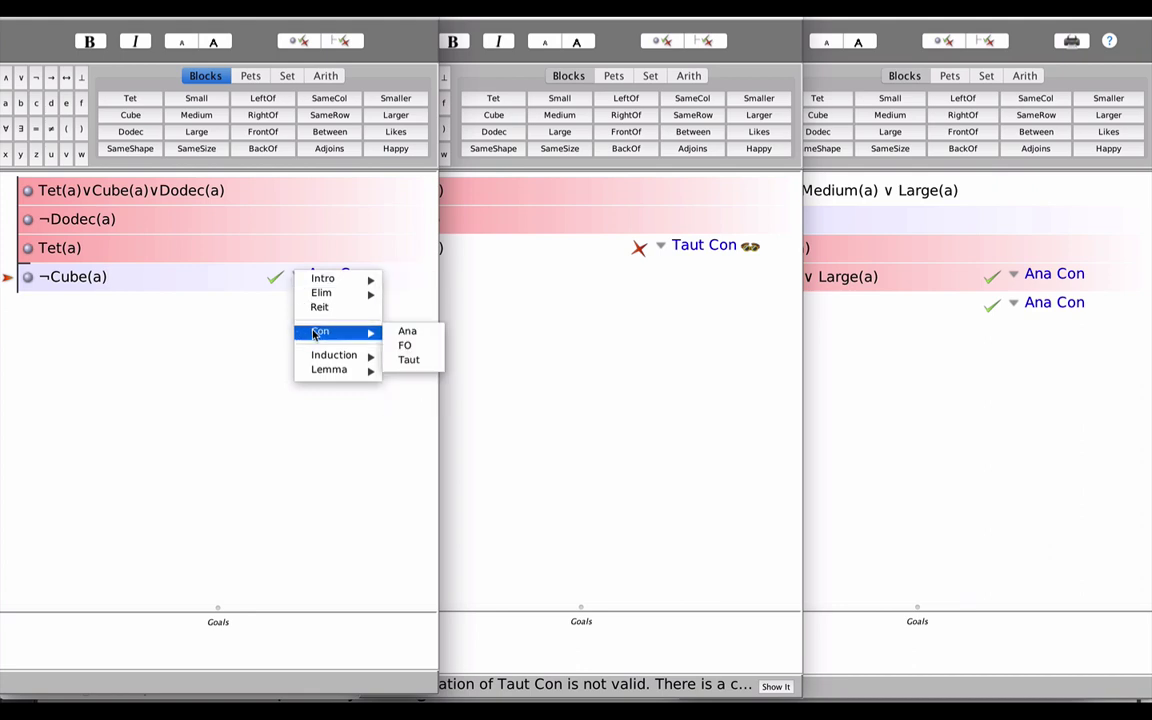
click(405, 345)
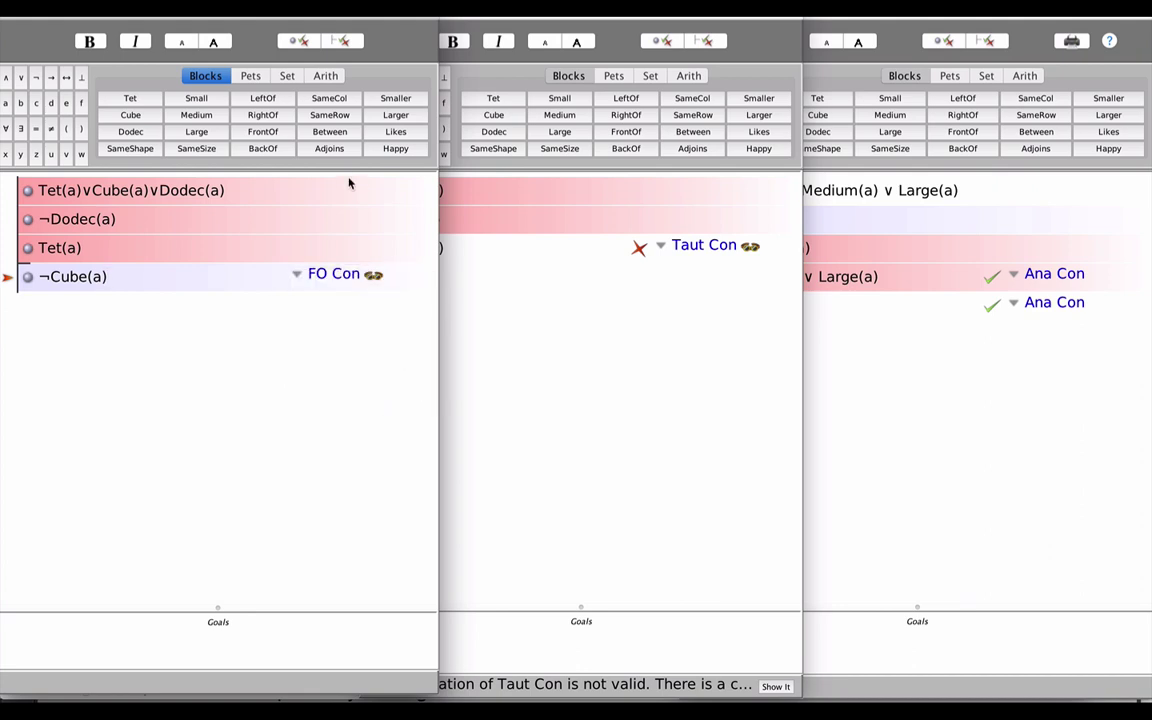
click(331, 276)
mouse_move(330, 329)
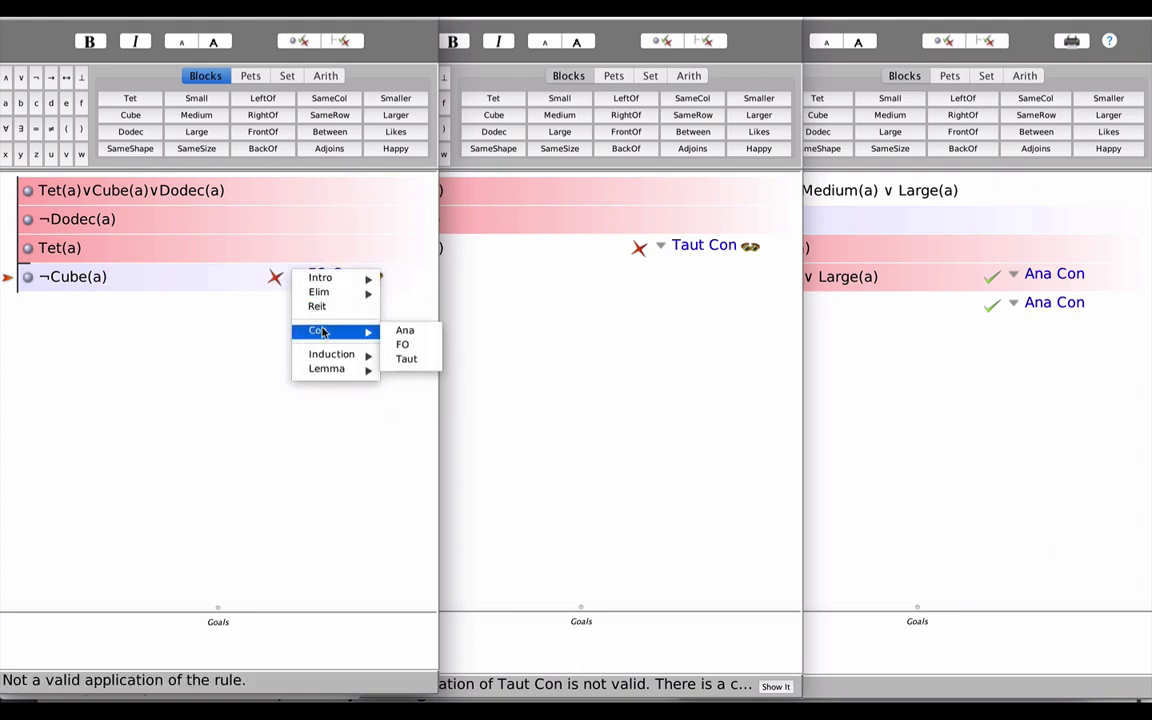
click(408, 359)
In the right proof, change Large(a) and Medium(a) ∨ Large(a) to Taut Con and verify
click(900, 400)
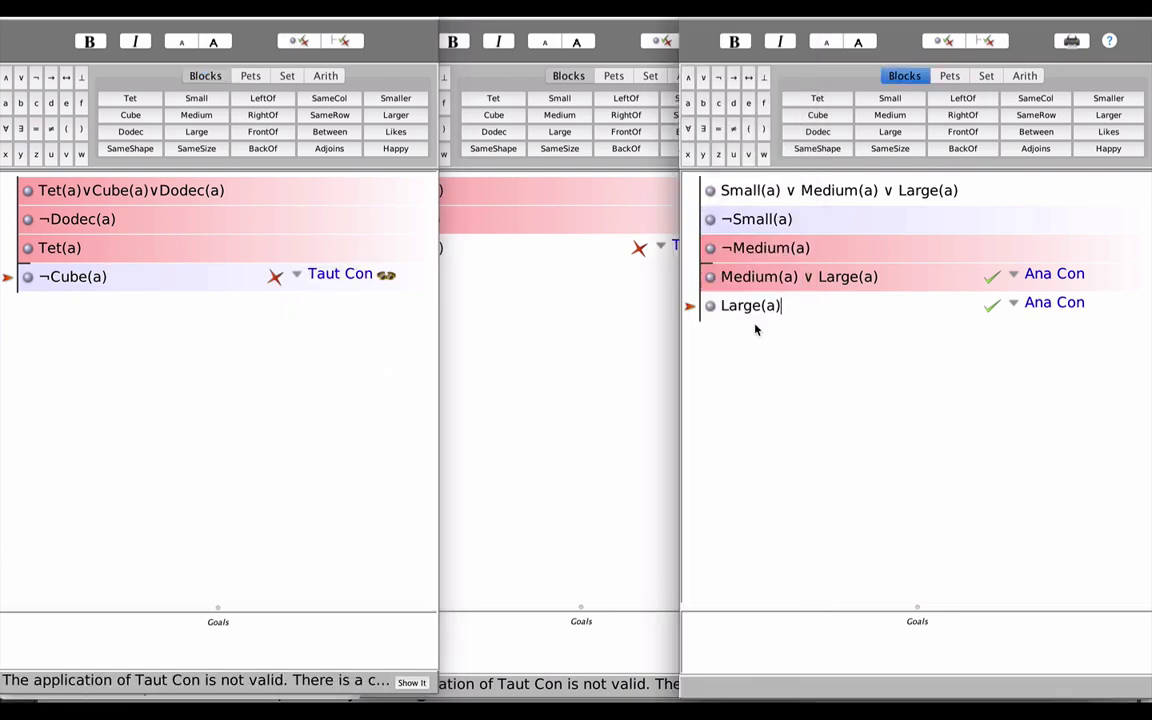
click(1052, 302)
mouse_move(1040, 357)
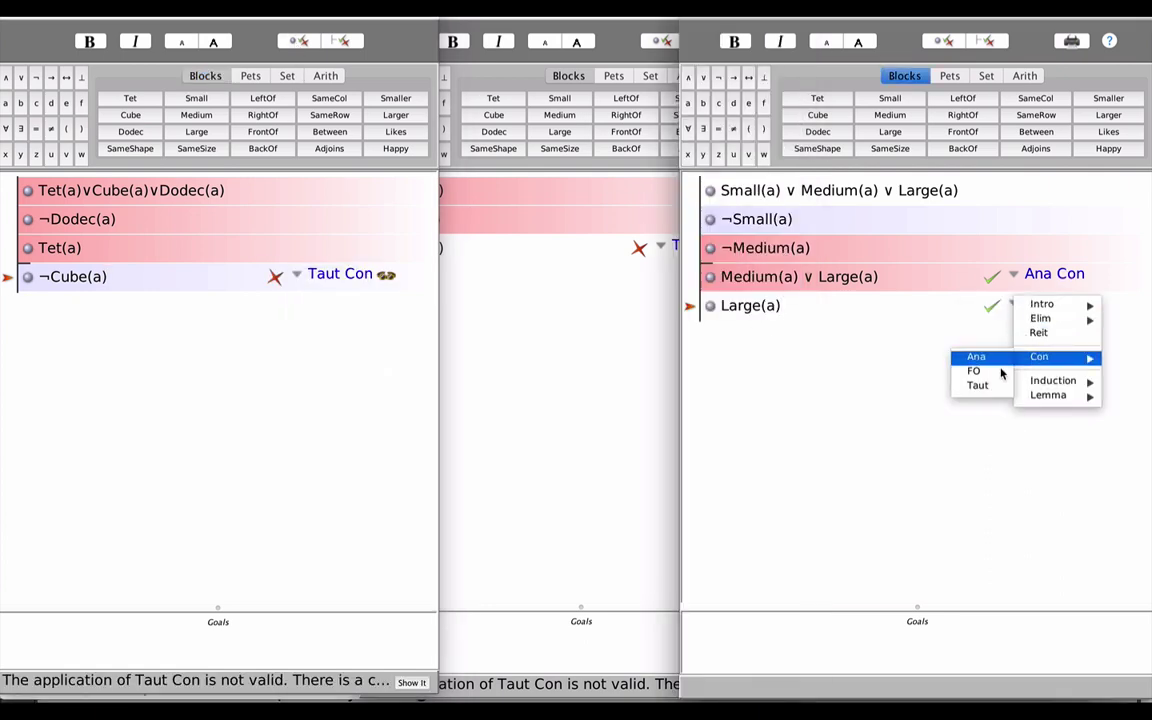
click(993, 388)
key(Up)
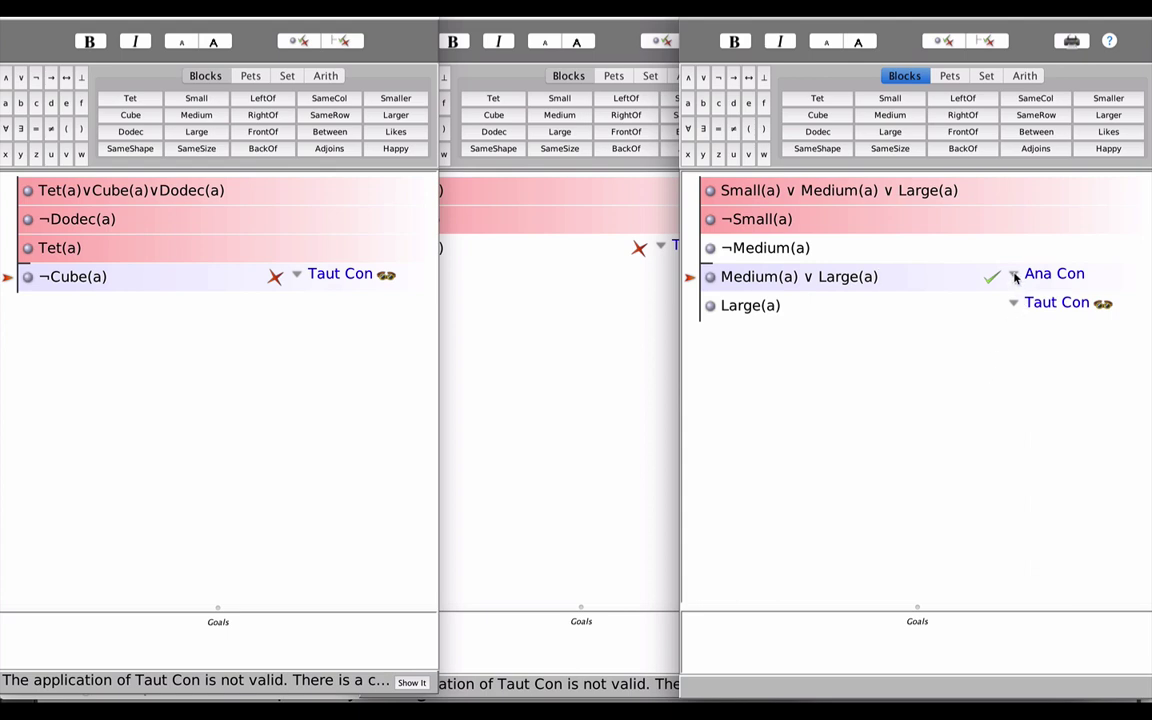
click(1010, 274)
mouse_move(1015, 328)
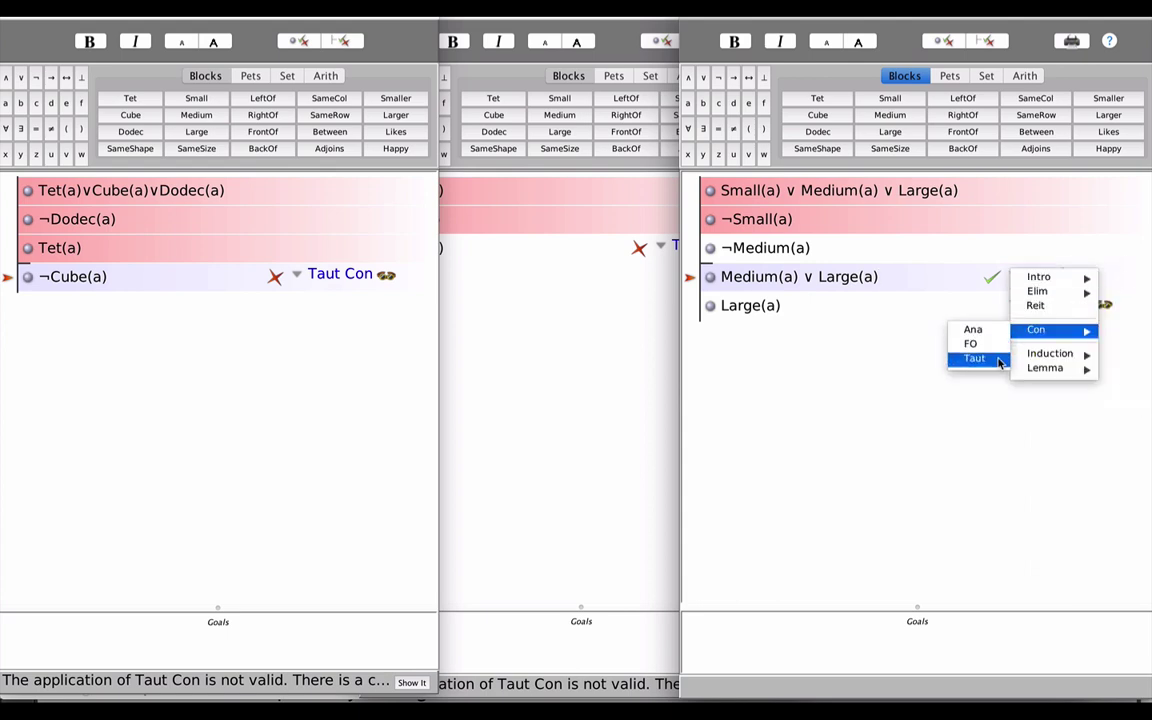
click(978, 357)
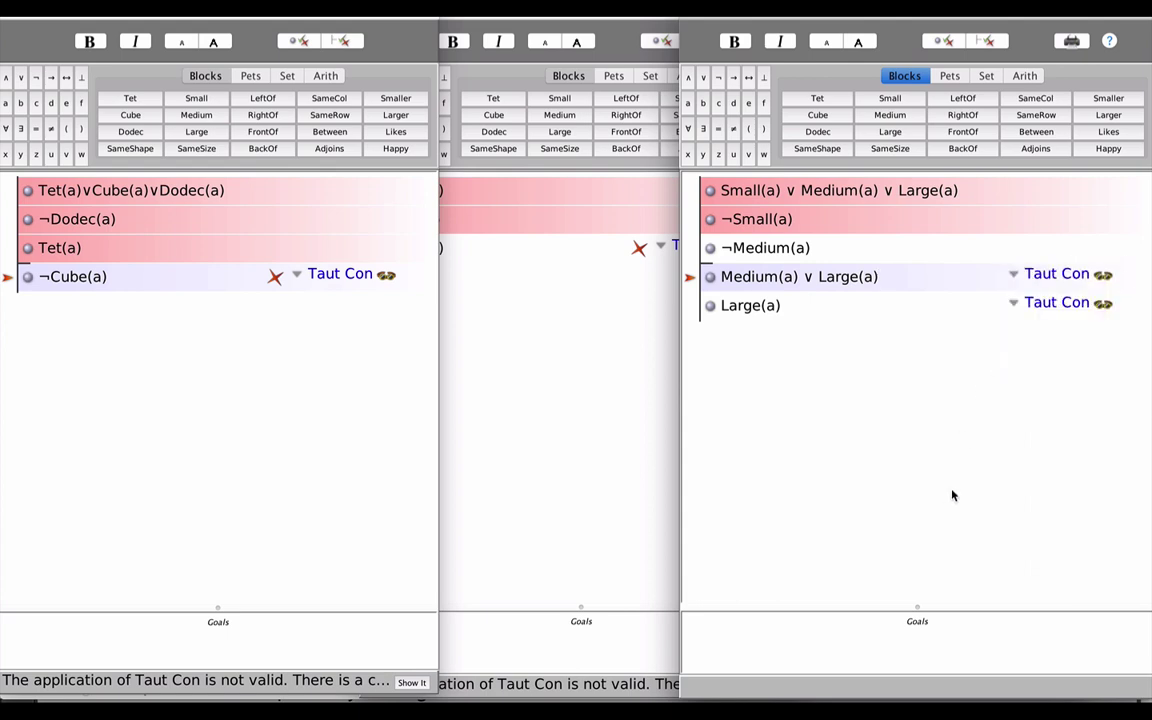
key(Down)
click(946, 41)
key(Up)
Switch ¬Cube(a) in the left proof to Ana Con and verify it
click(362, 352)
click(330, 274)
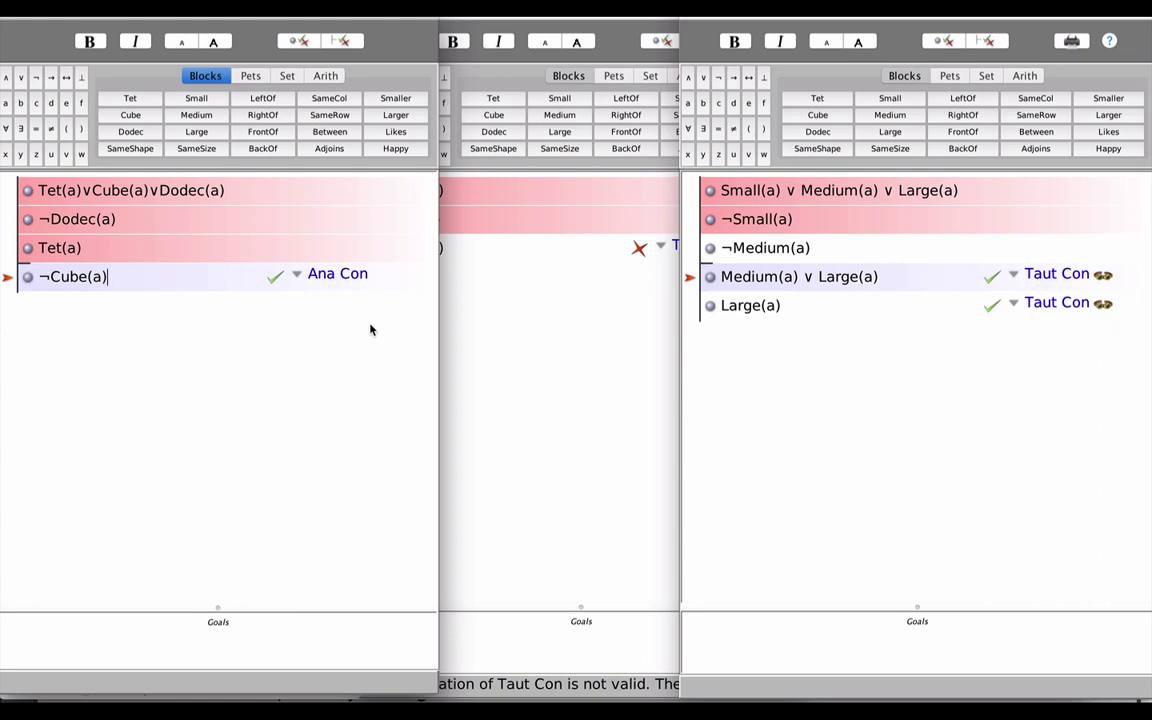
Set Tet(b) in the middle proof back to FO Con, verify it, then view the other proofs
click(586, 321)
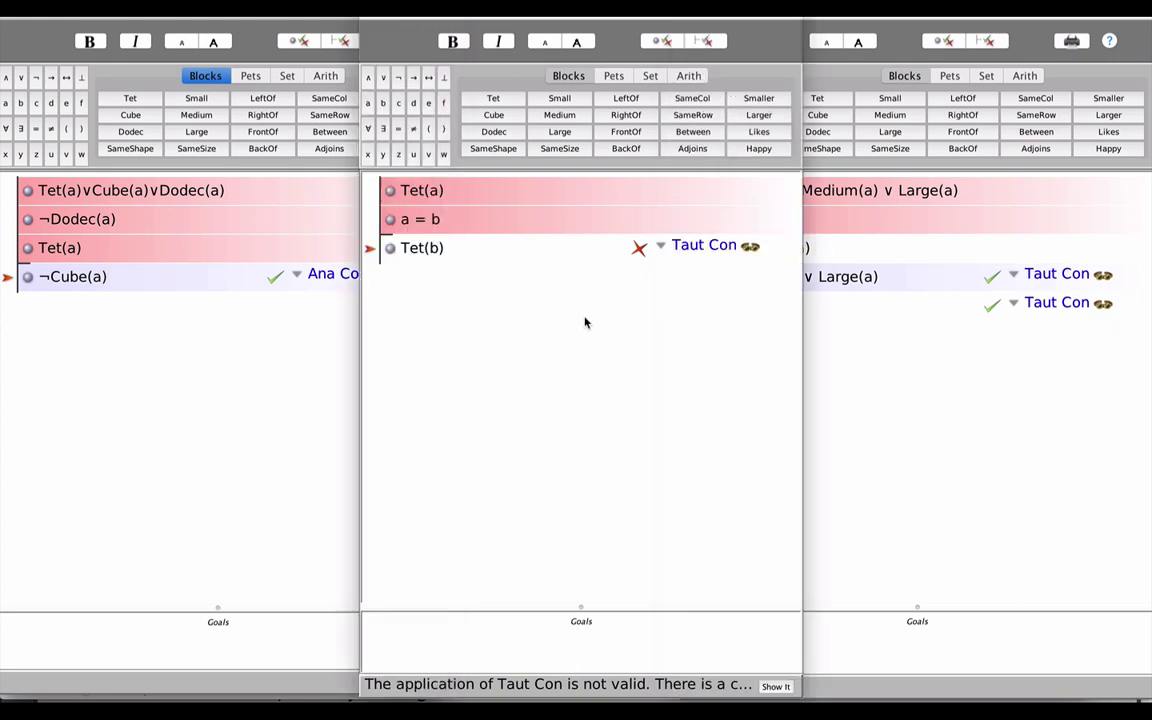
click(664, 247)
mouse_move(686, 299)
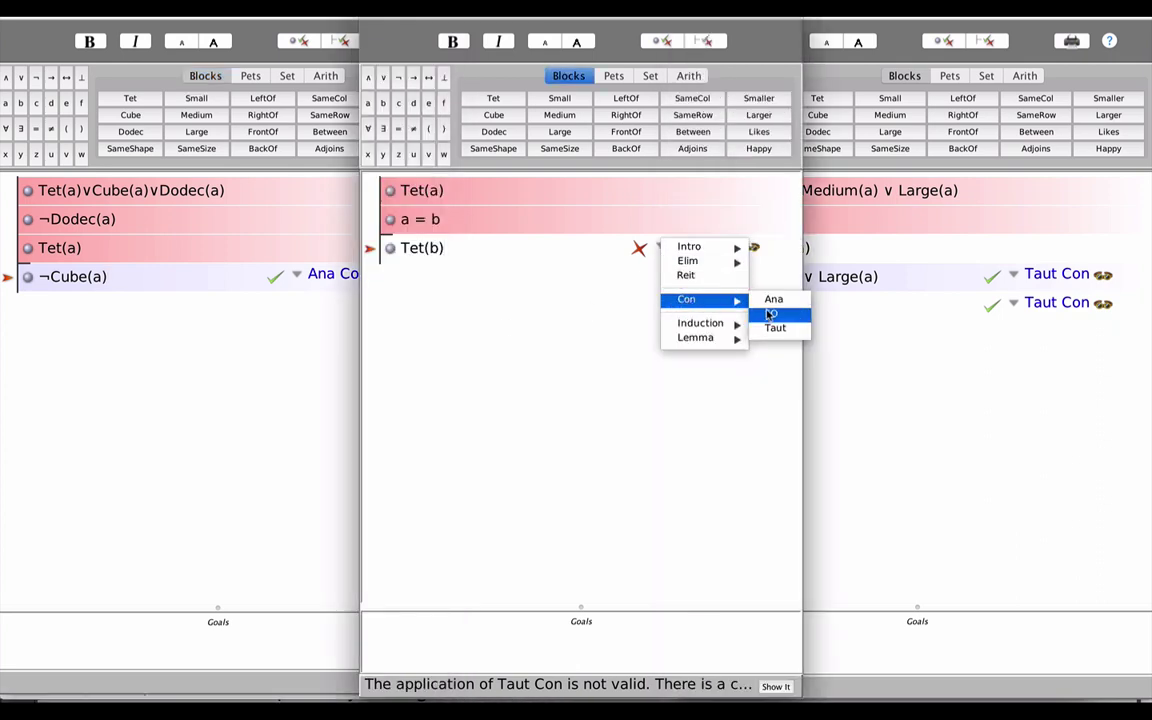
click(772, 311)
click(661, 40)
click(900, 343)
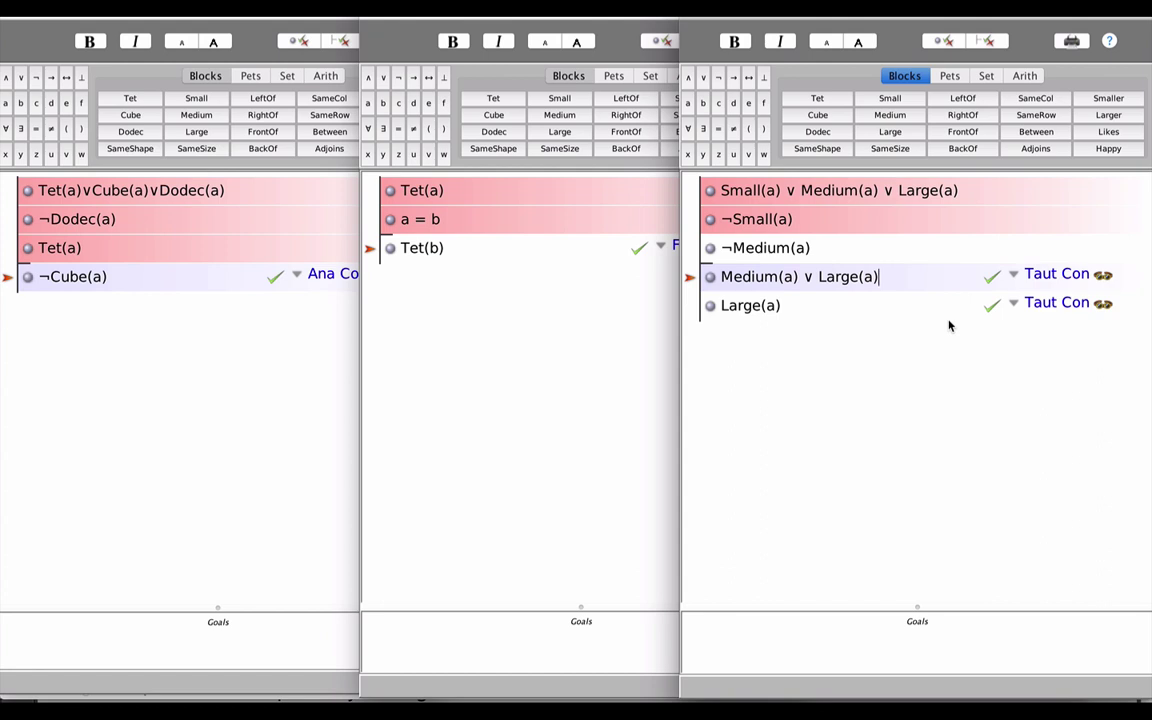
click(197, 361)
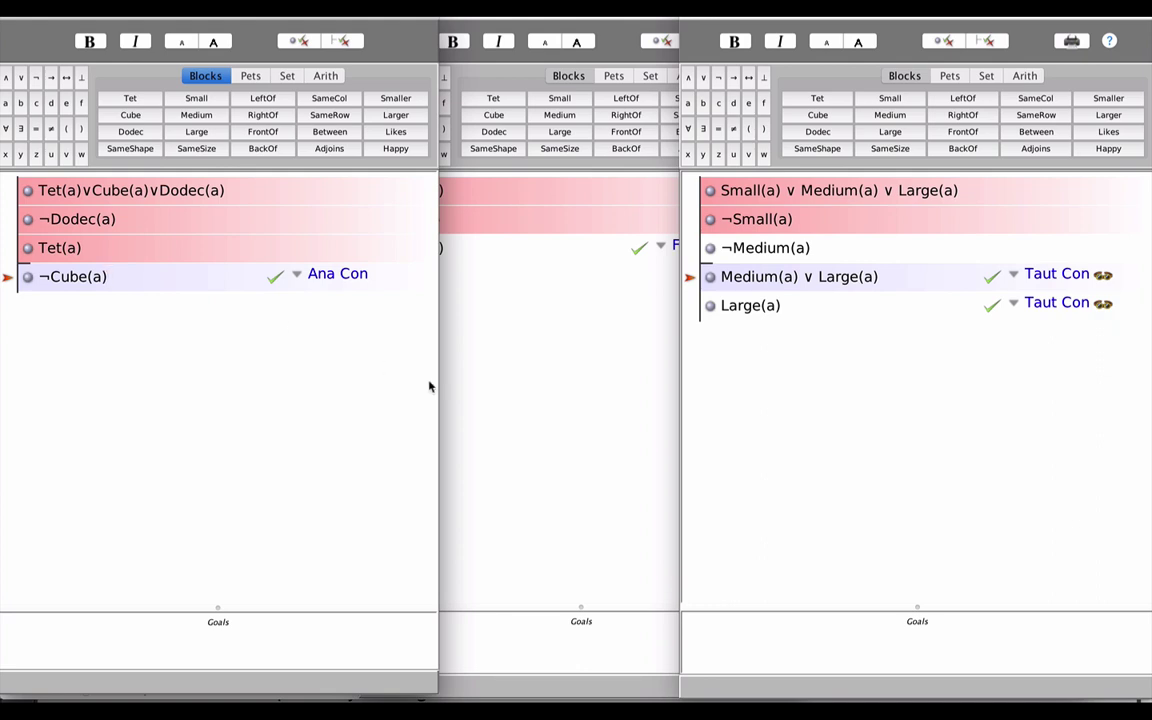
click(531, 380)
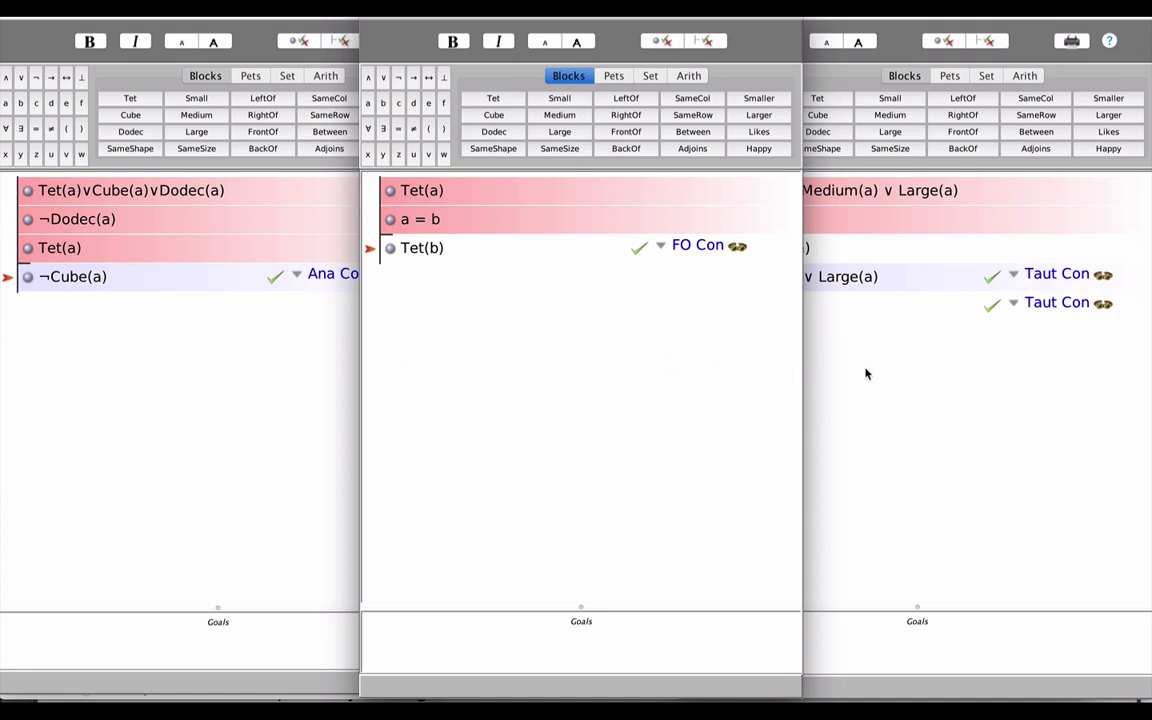
click(921, 388)
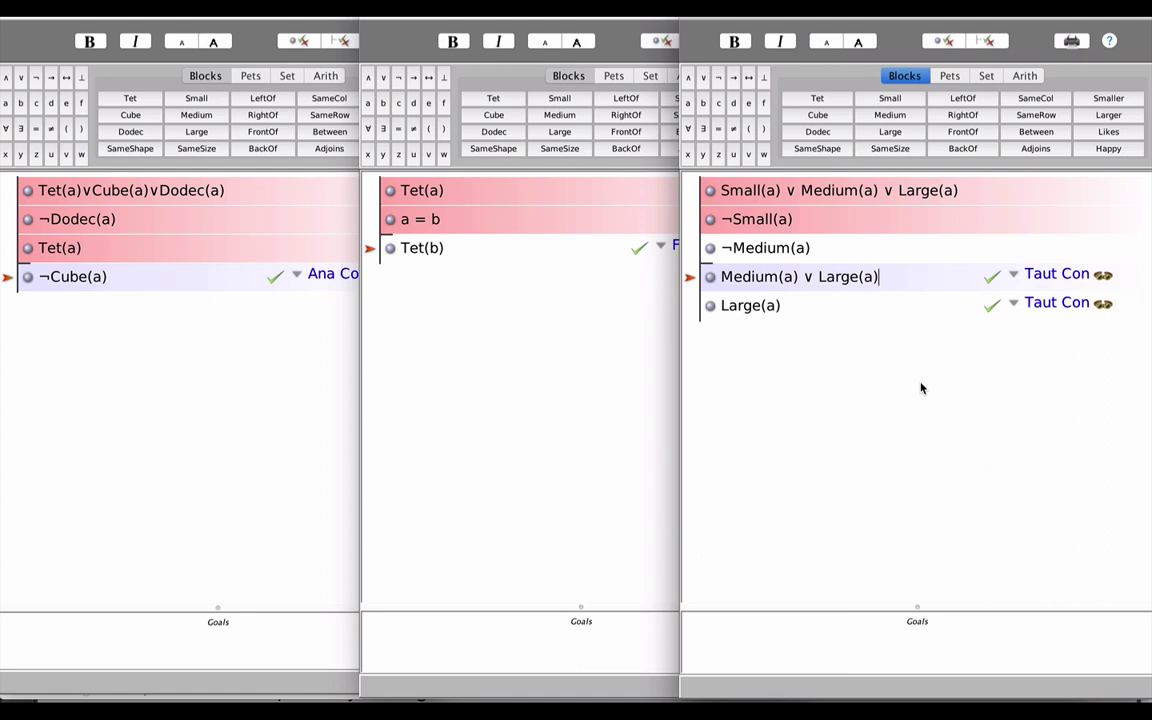
key(Down)
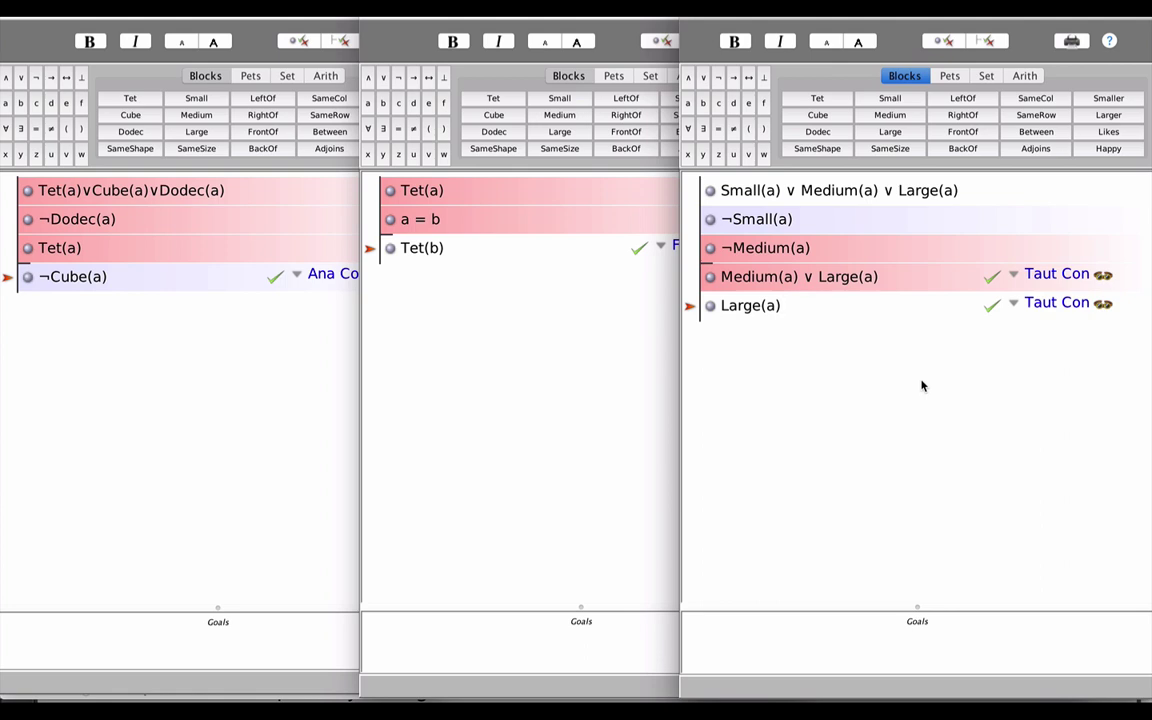
Review the left, right and middle proofs, bringing each window forward in turn
click(208, 288)
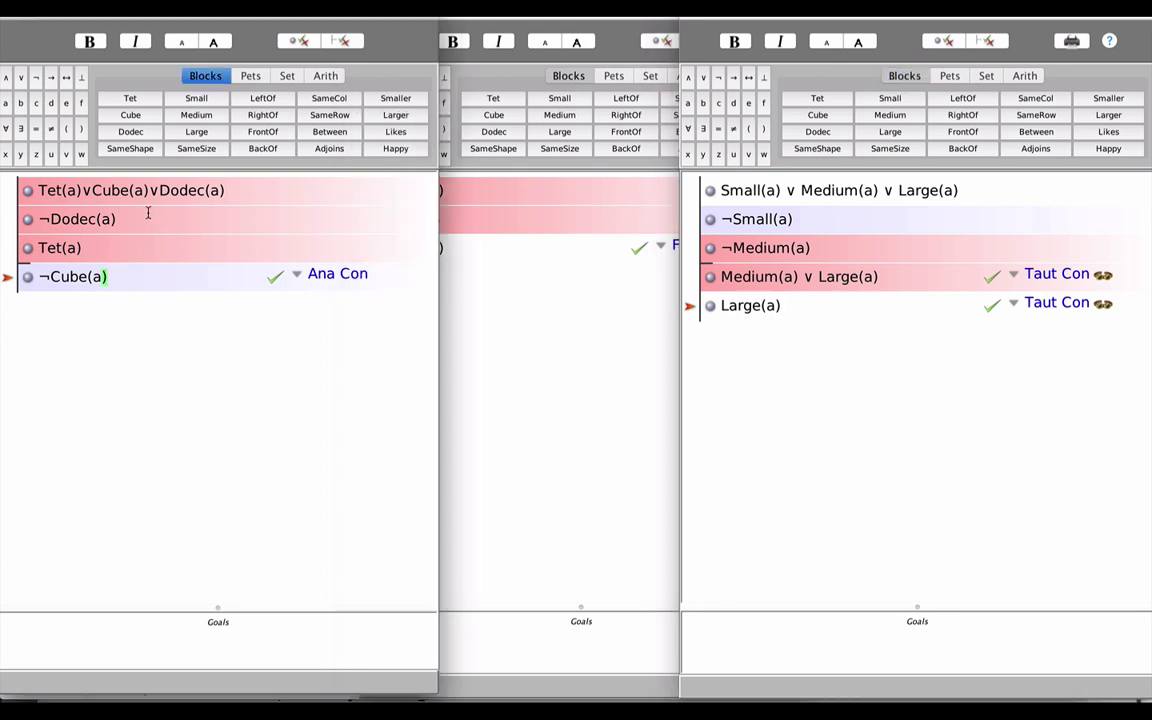
click(905, 400)
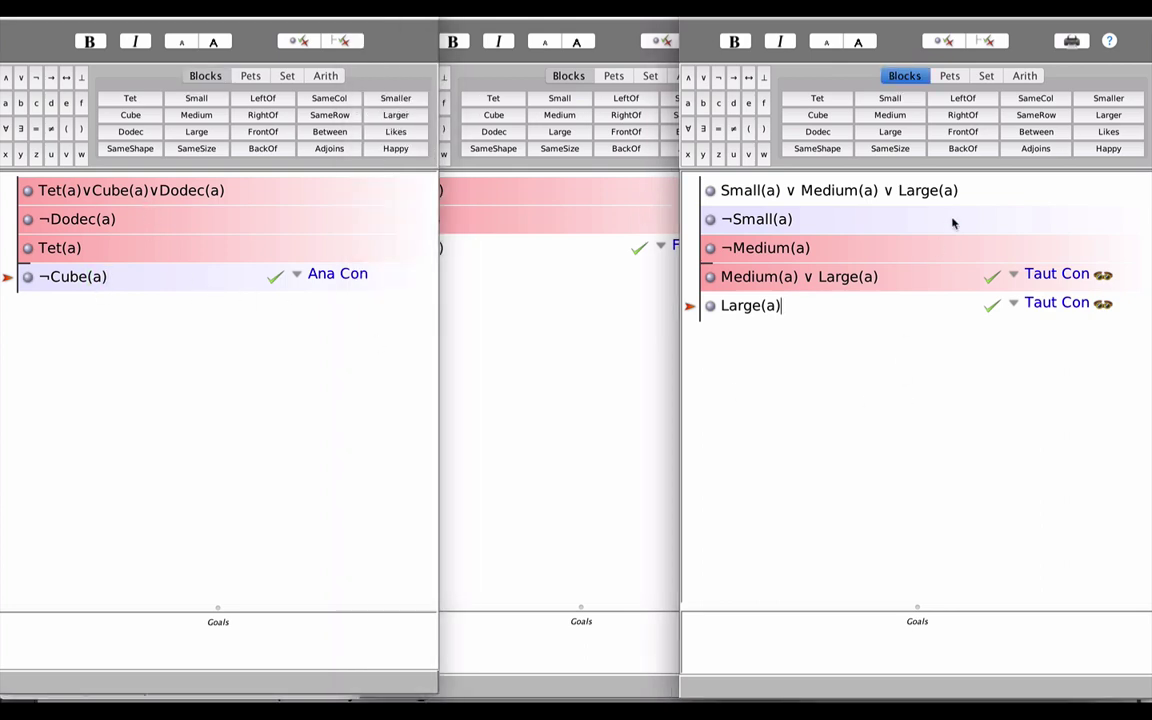
click(260, 288)
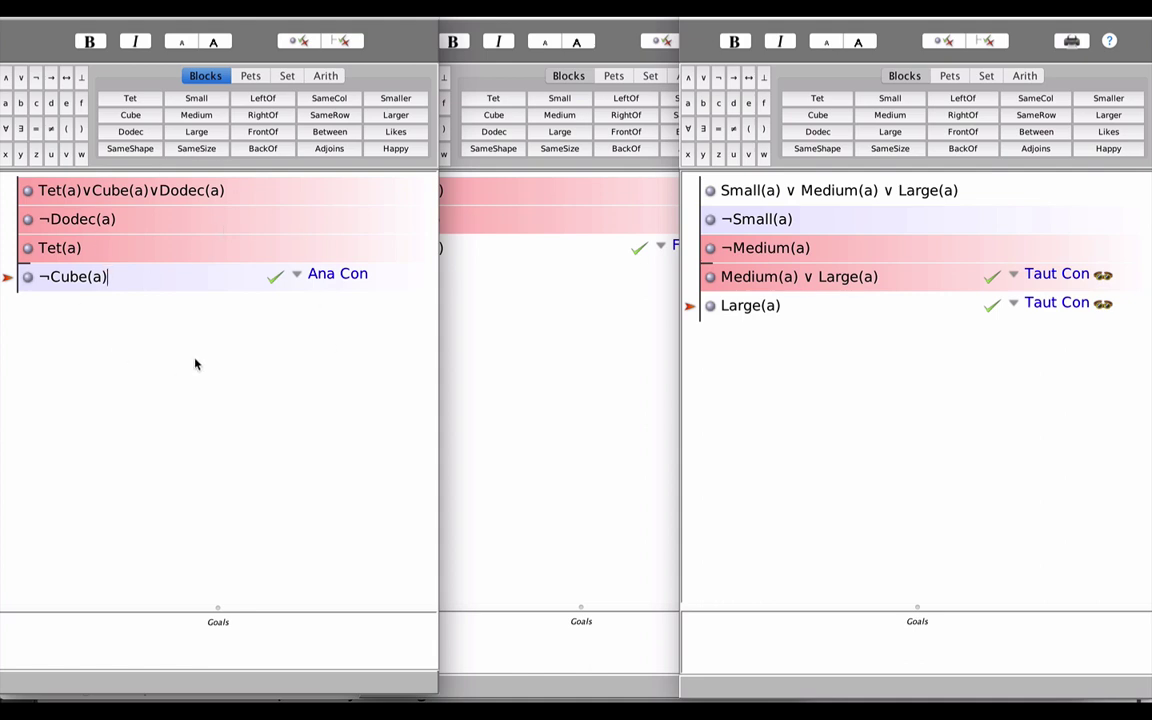
click(578, 406)
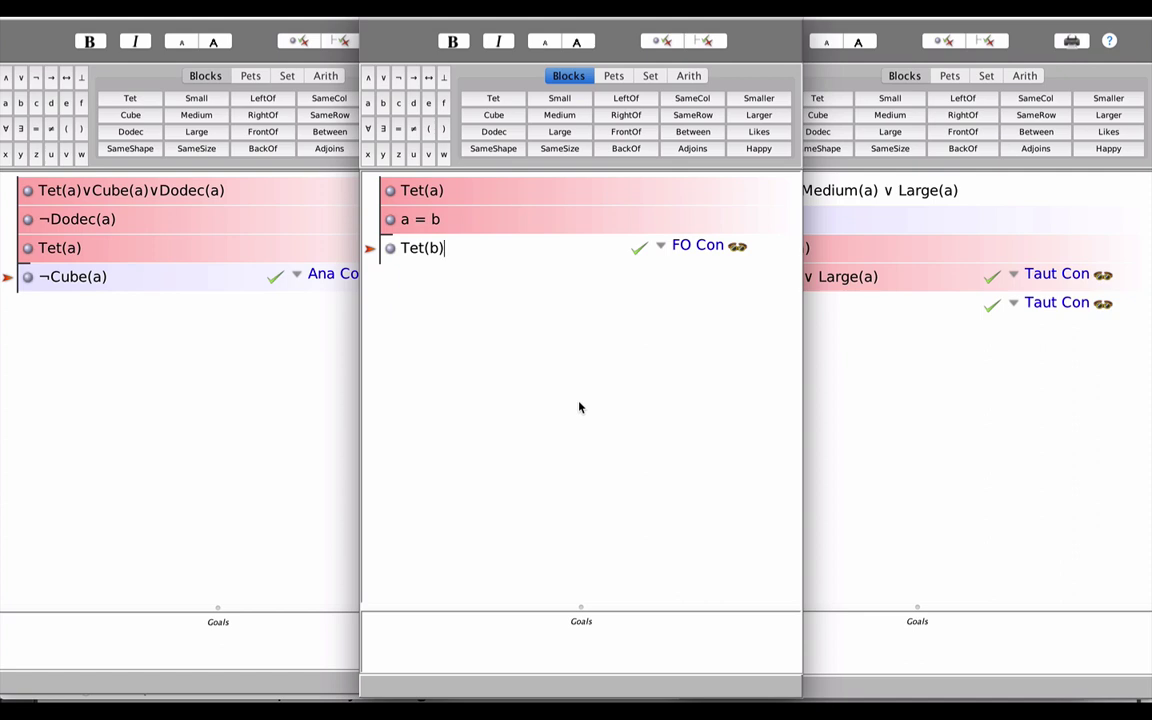
click(221, 407)
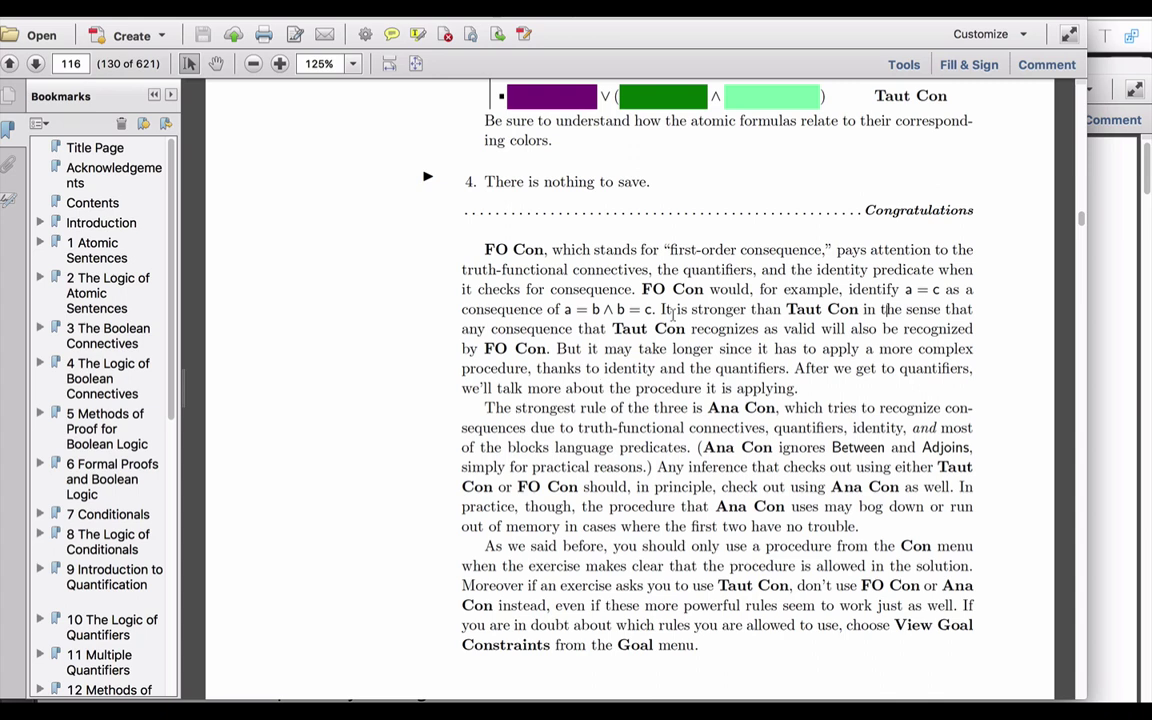
Select the phrase stating FO Con is stronger than Taut Con
drag(676, 311, 843, 316)
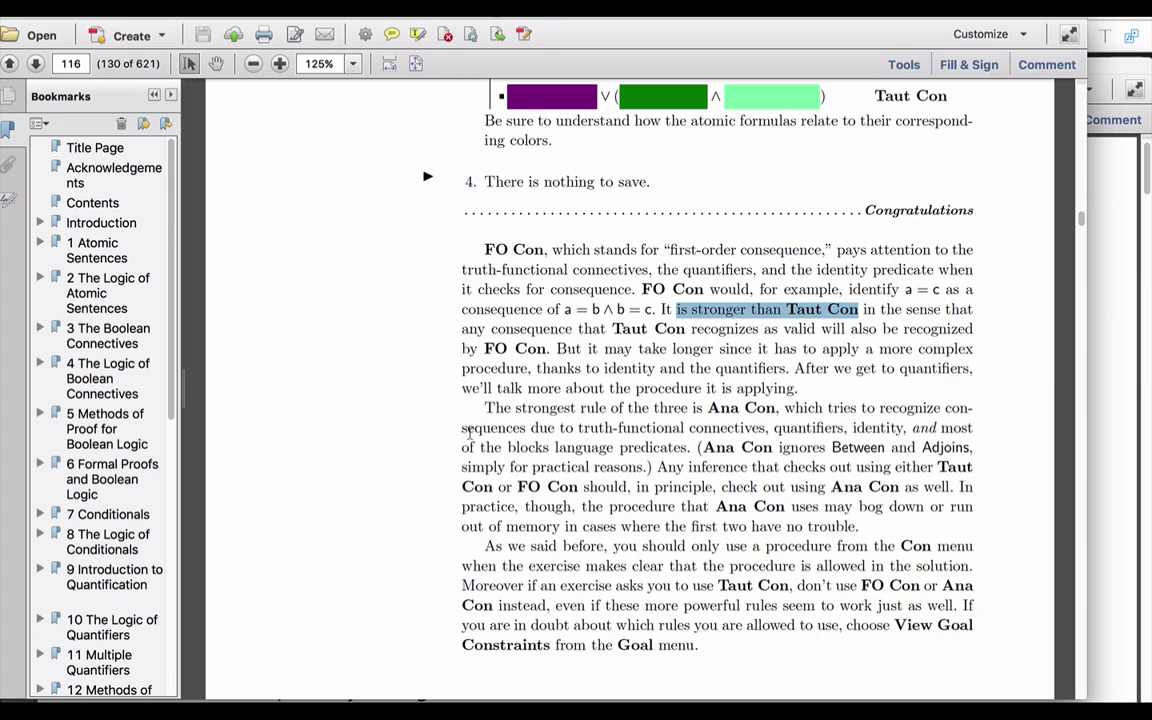
Select the passage on what Ana Con recognizes, then deselect it
drag(879, 408, 891, 449)
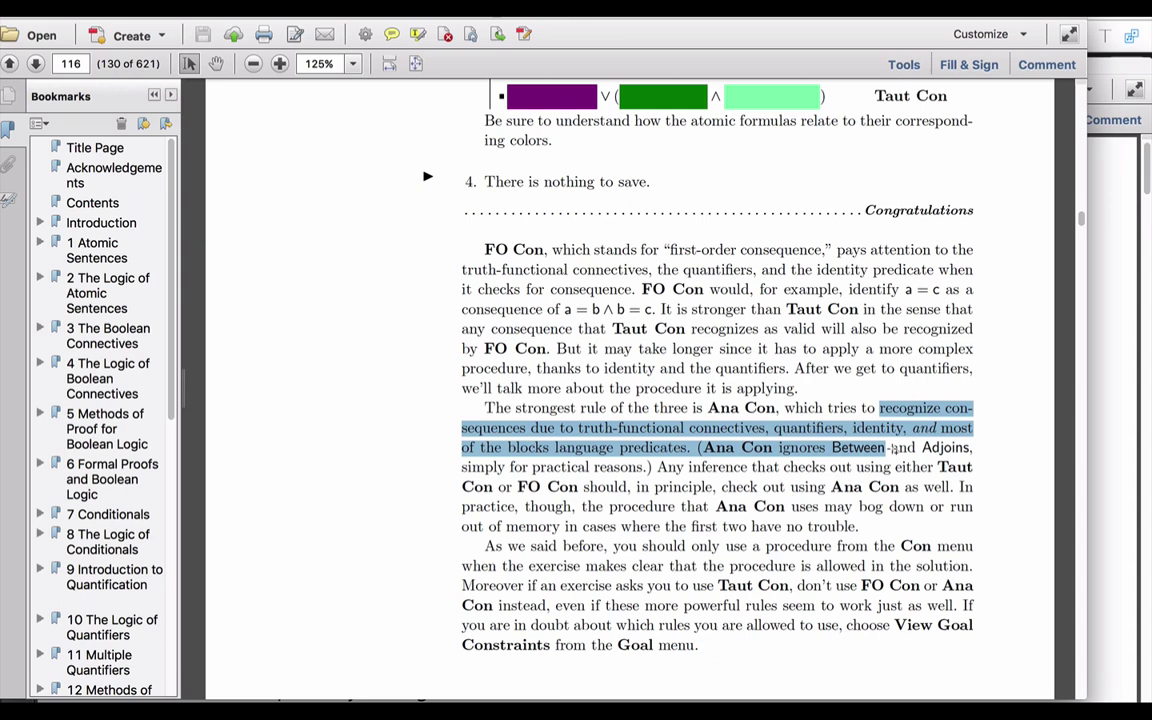
click(843, 451)
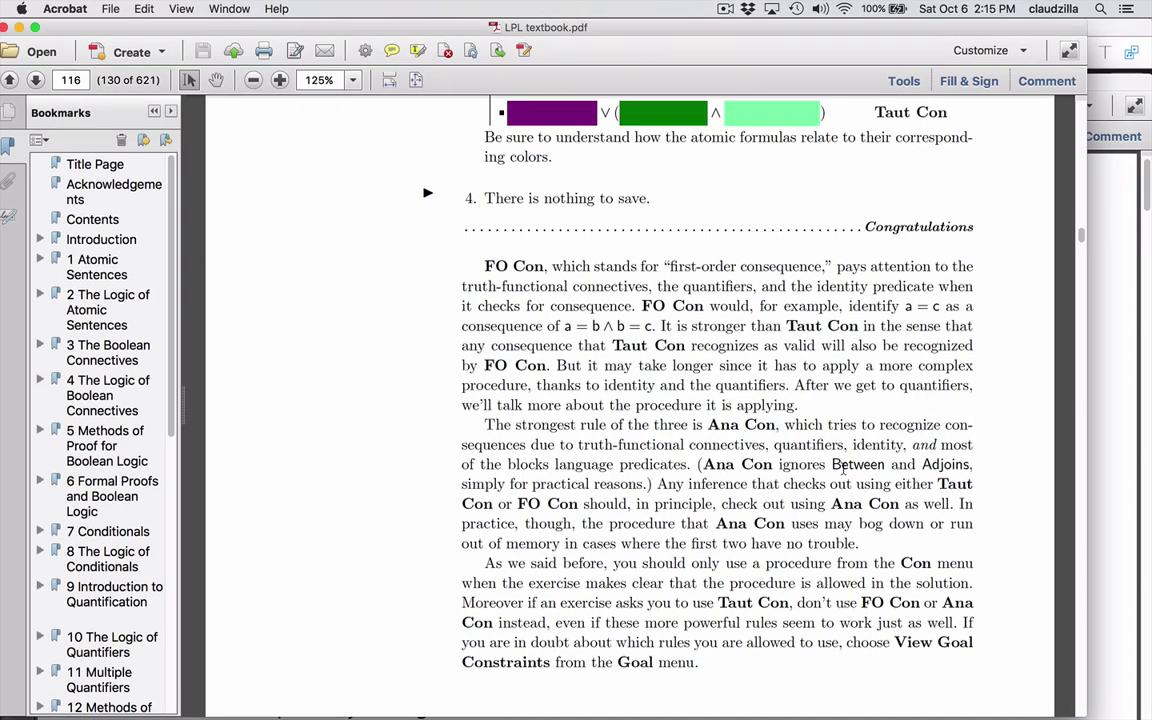